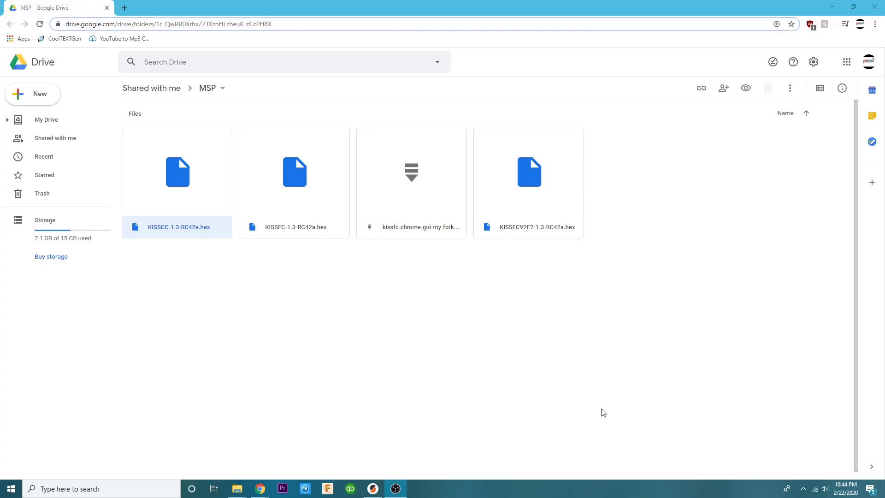
Download the KISSFCV2F7 hex firmware from Google Drive and show it in its folder
left_click(199, 213)
left_click(205, 254)
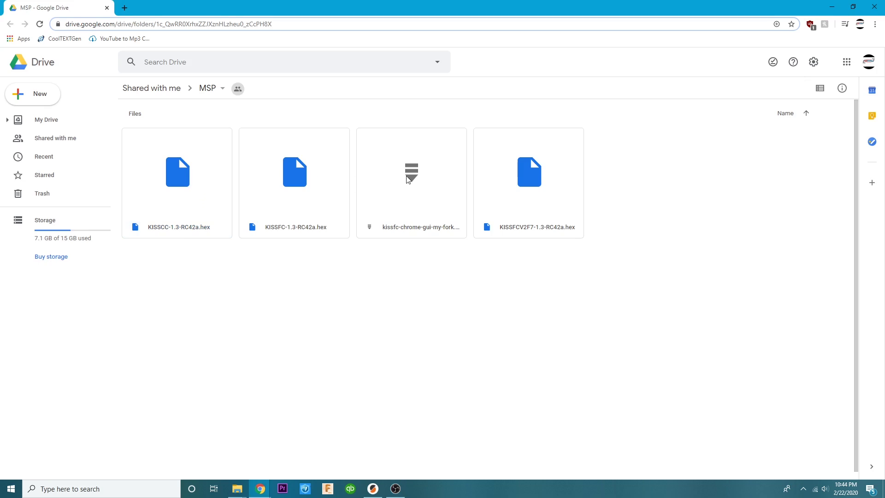
left_click(533, 194)
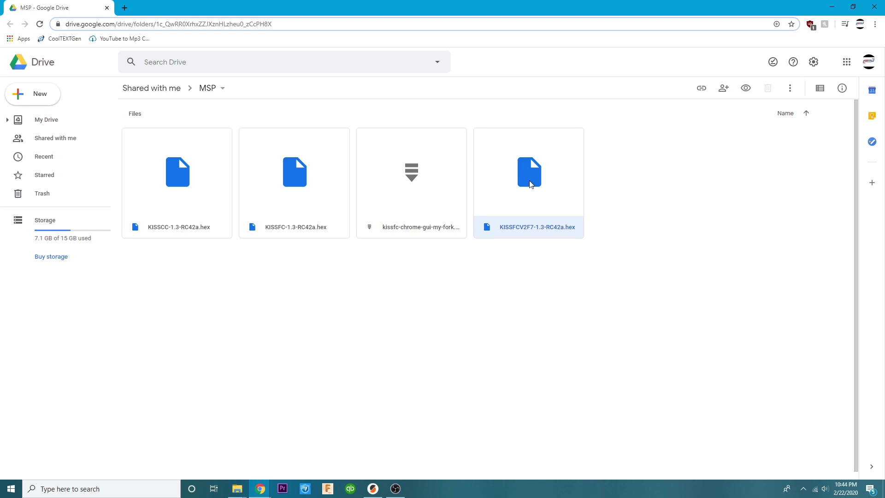
double_click(531, 183)
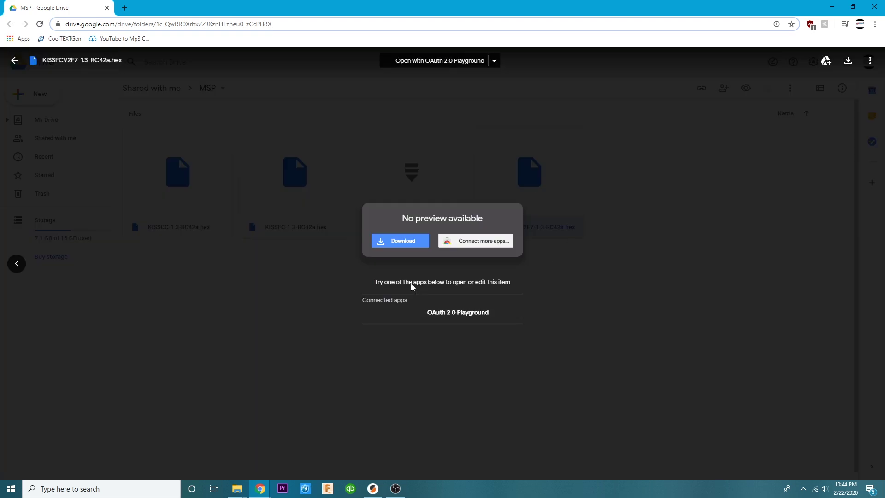
left_click(401, 241)
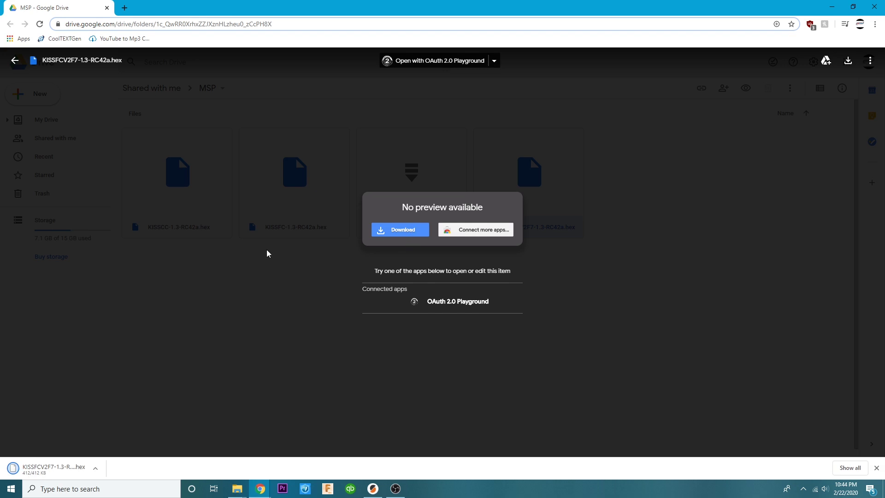
left_click(95, 467)
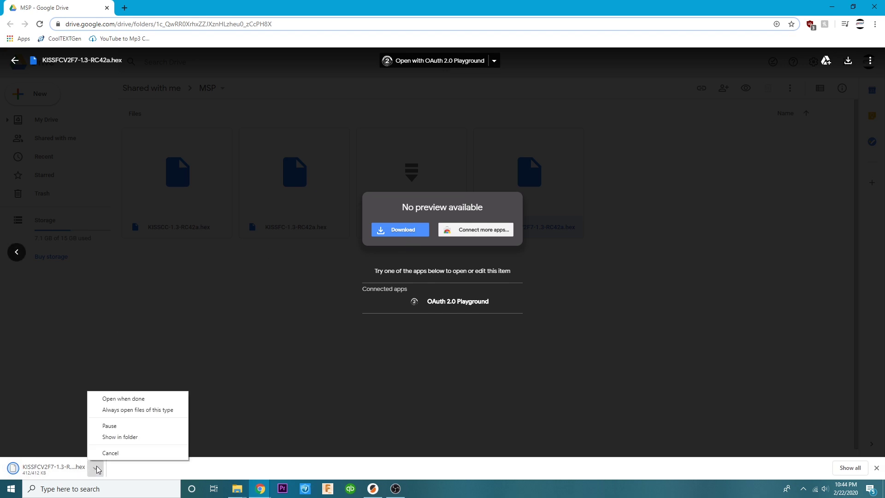
left_click(119, 436)
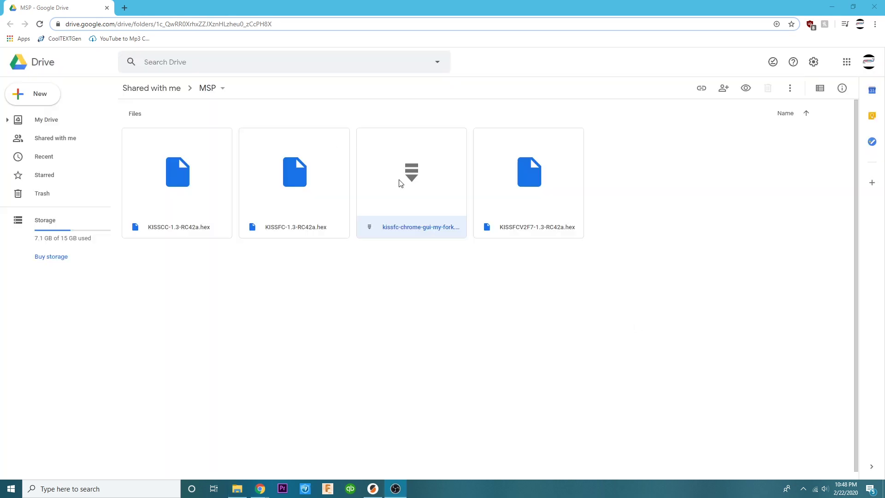
Download kissfc-chrome-gui-my-fork.zip from Drive and show it in the Downloads folder
right_click(420, 179)
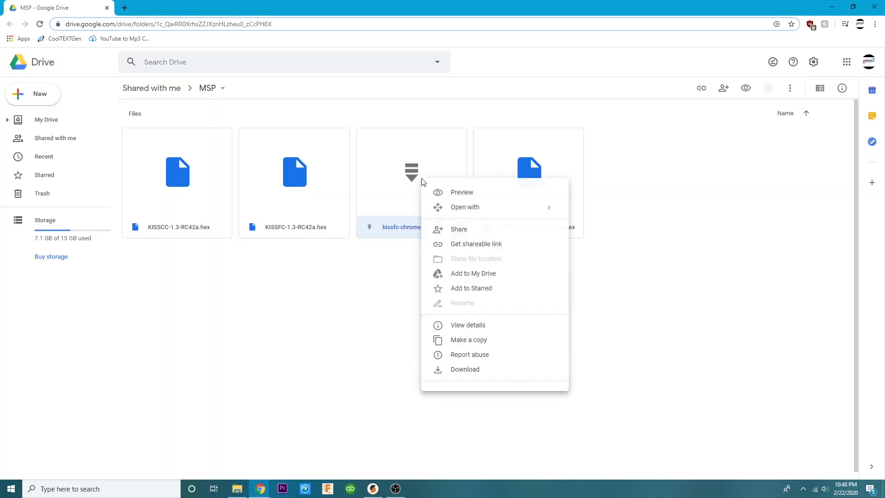
left_click(616, 330)
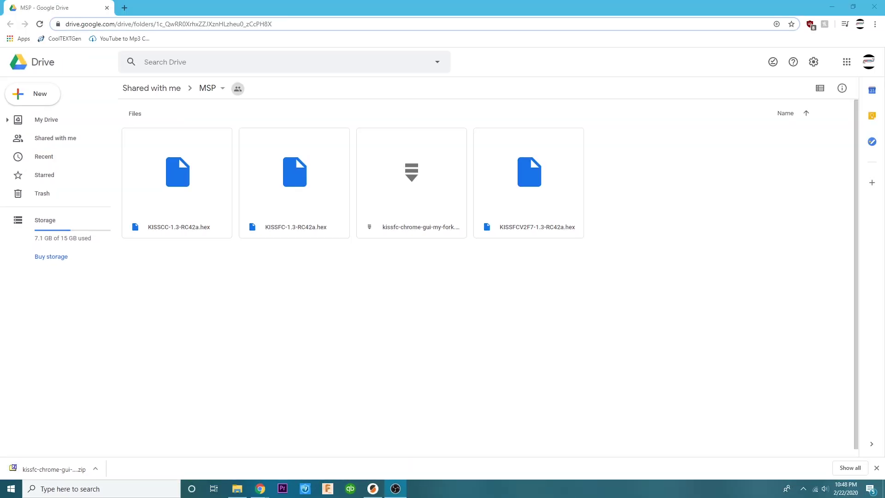
left_click(96, 469)
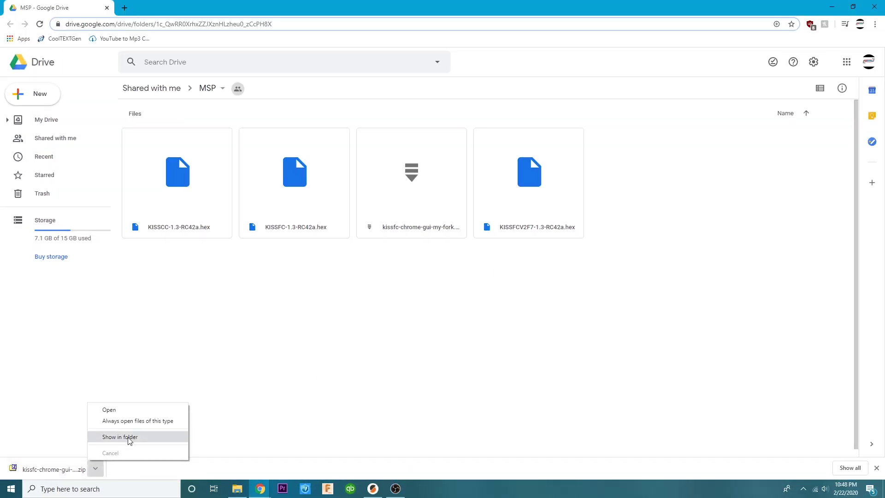
left_click(130, 438)
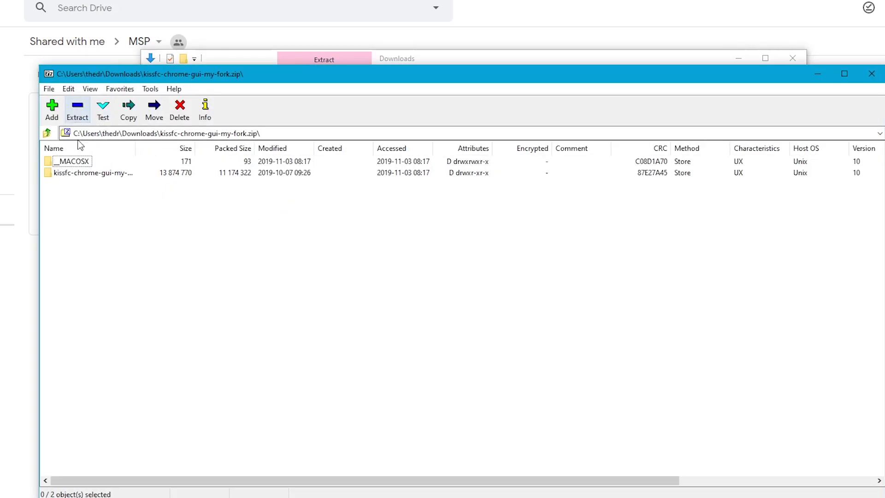
Start extracting the whole archive and browse to Documents\FPV\Kiss as the destination
left_click(80, 175)
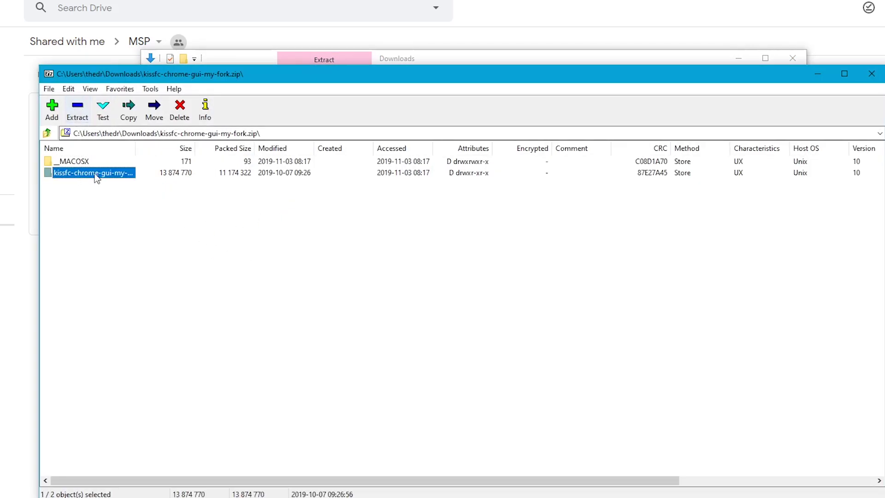
left_click(133, 248)
left_click(77, 111)
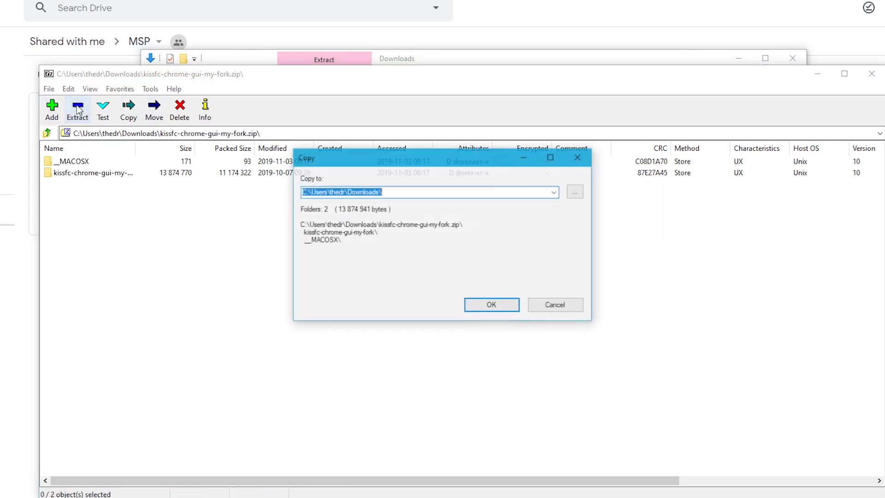
left_click(575, 192)
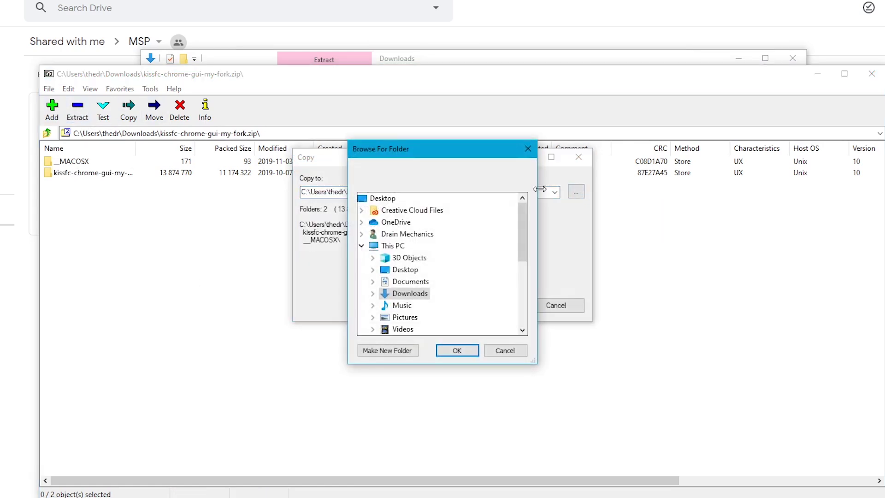
left_click(373, 282)
left_click(385, 294)
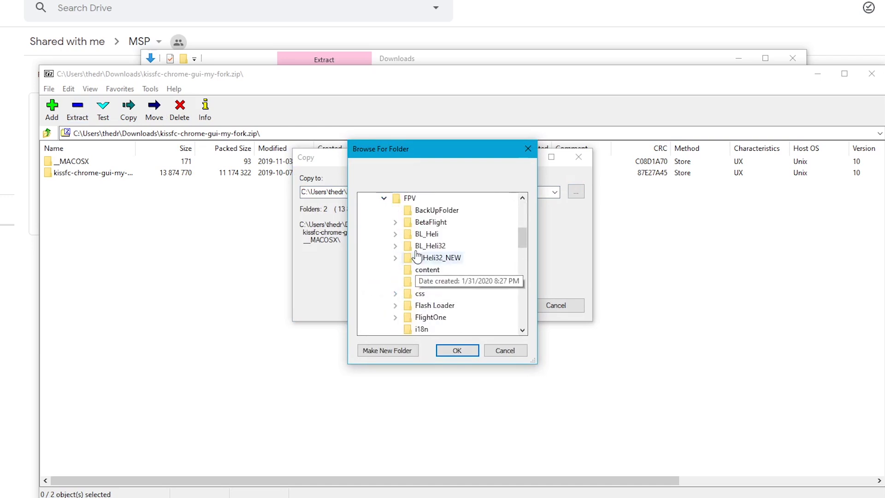
scroll(442, 286, "down", 2)
scroll(443, 291, "down", 2)
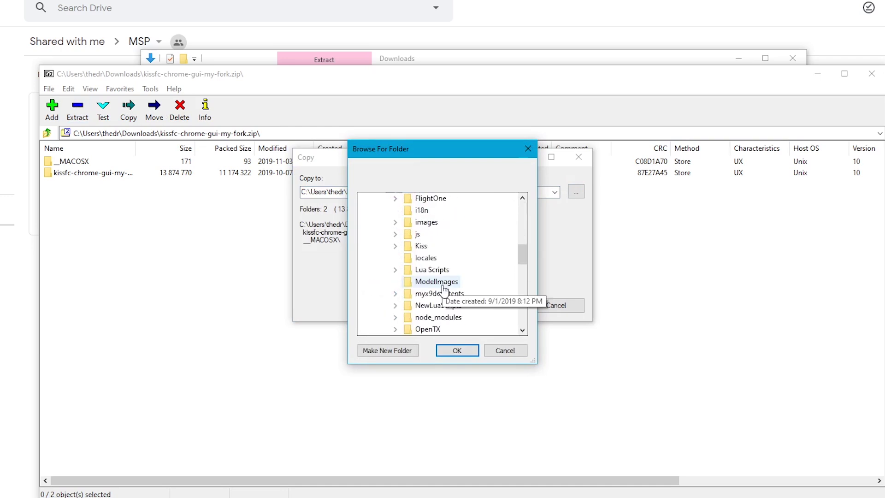
left_click(423, 246)
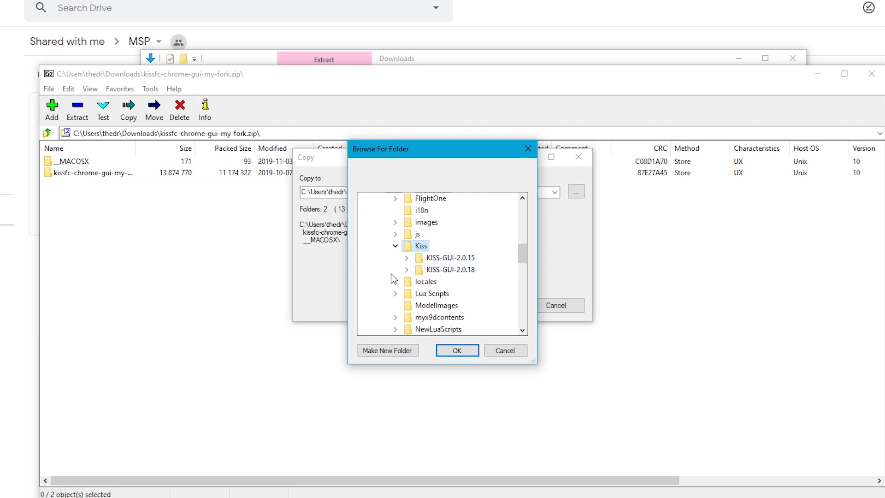
Create a KISS-DJI folder under Kiss and extract the archive into it
left_click(398, 350)
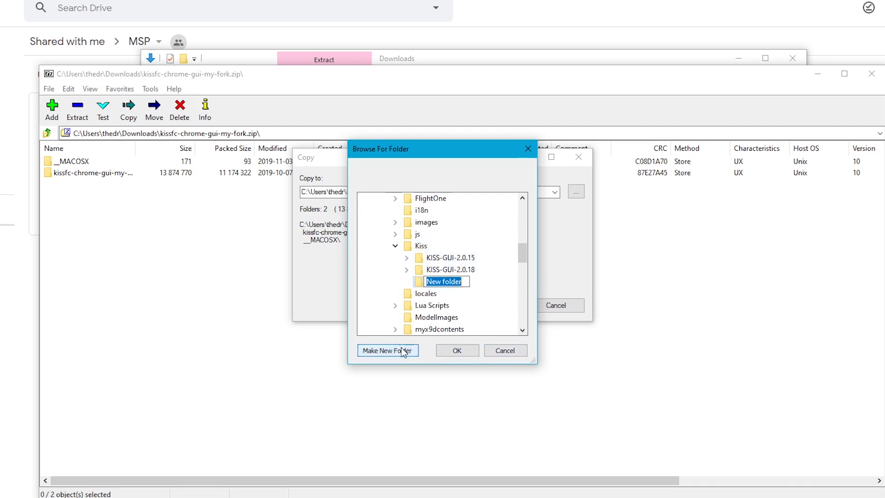
type("K")
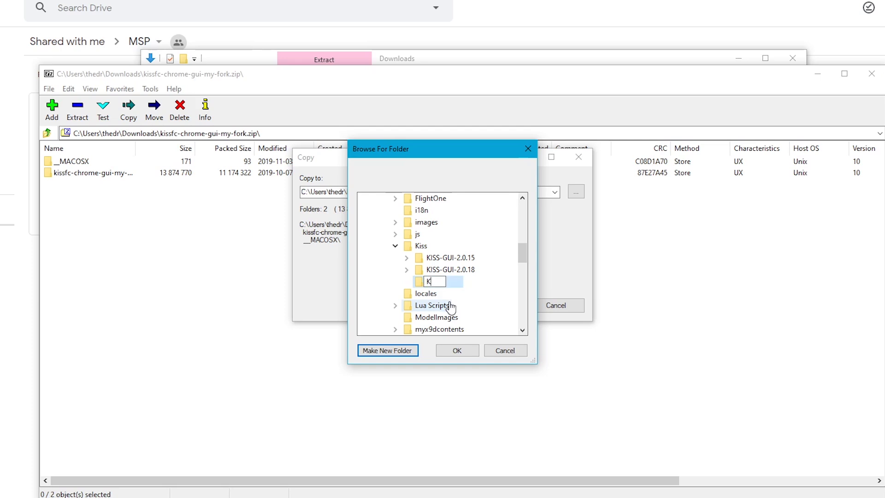
type("ISS-DJI")
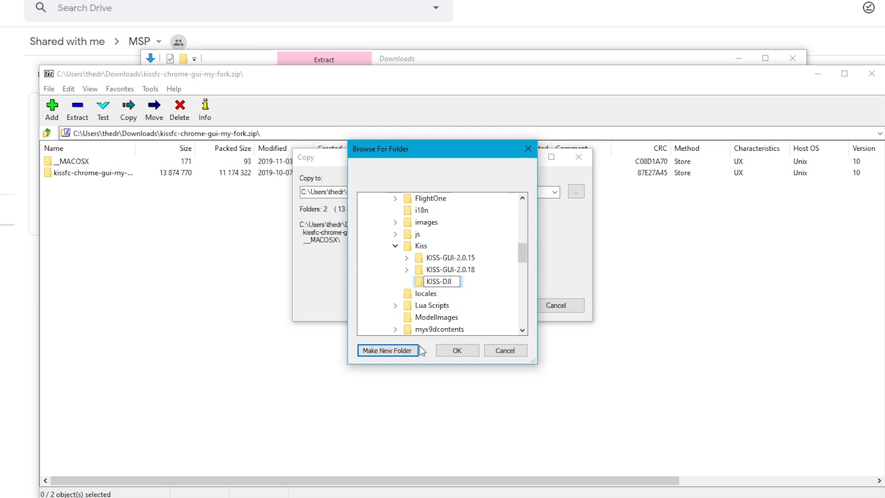
left_click(456, 351)
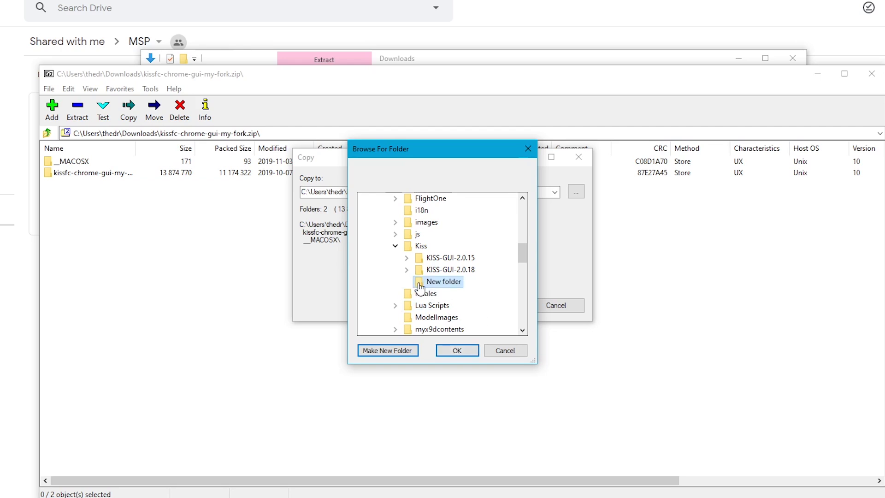
left_click(457, 352)
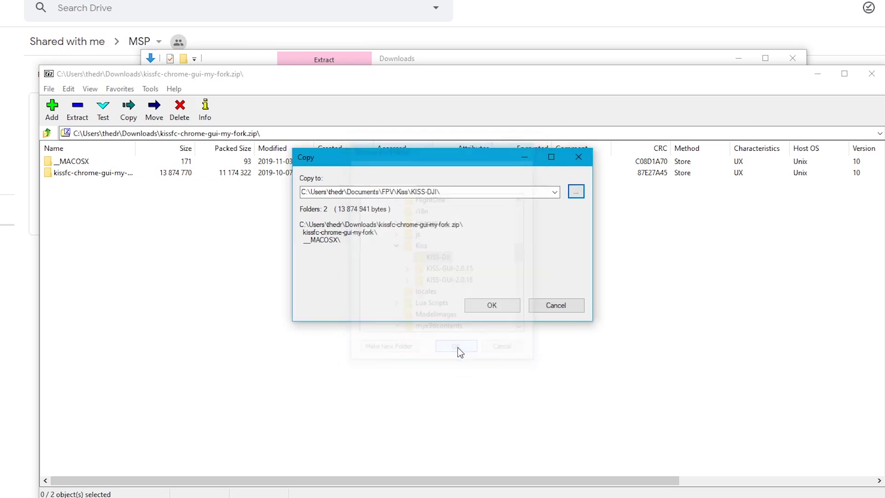
left_click(509, 310)
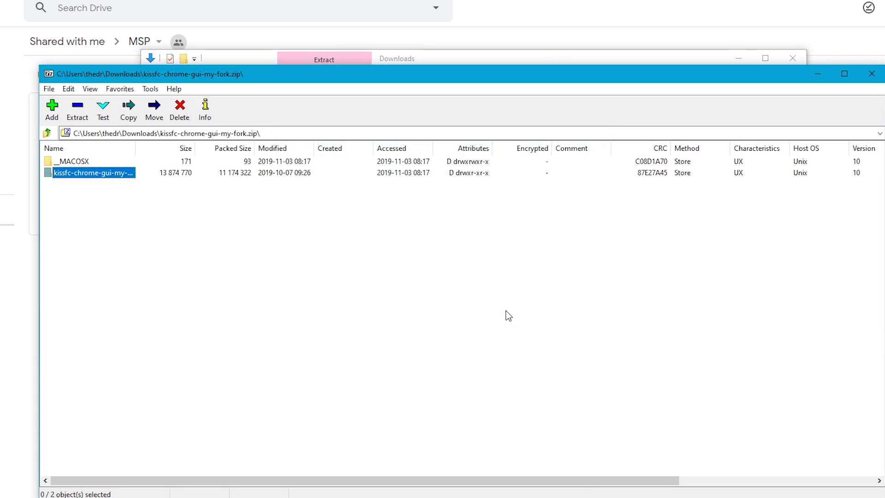
Close 7-Zip and browse Explorer to Documents\FPV\Kiss\KISS-DJI\kissfc-chrome-gui-my-fork
left_click(871, 74)
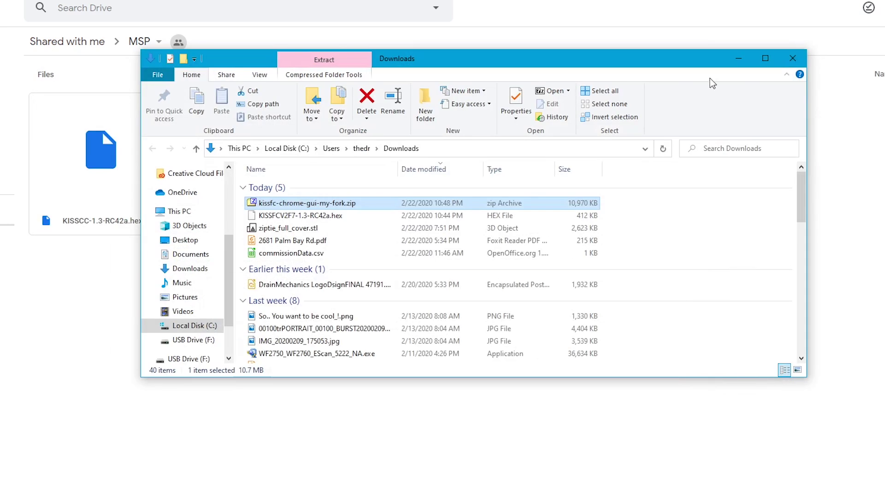
left_click(190, 255)
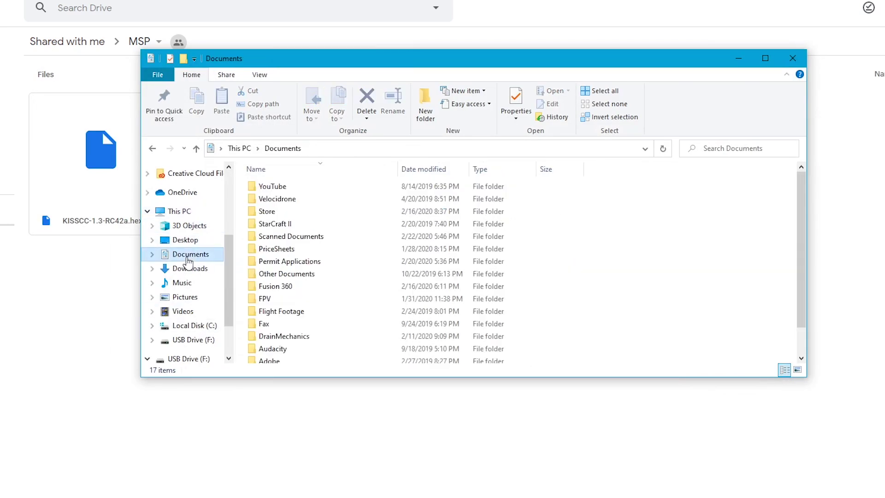
double_click(277, 298)
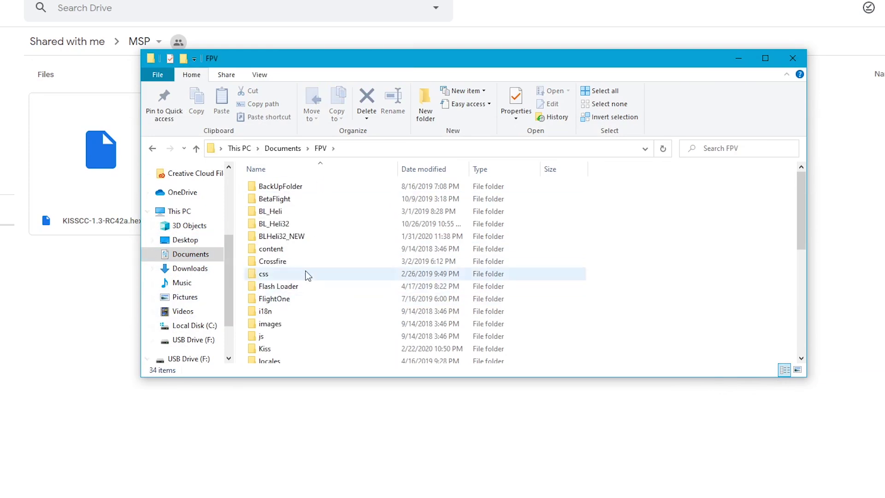
scroll(305, 304, "down", 3)
double_click(277, 231)
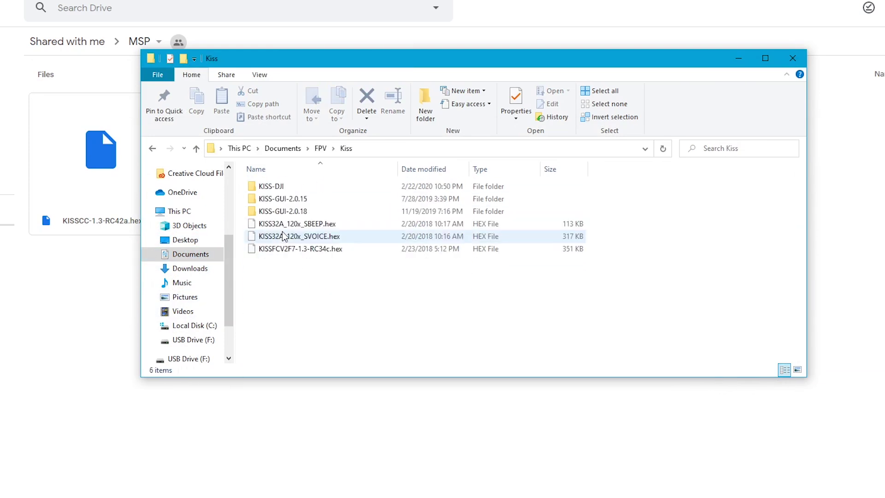
double_click(289, 189)
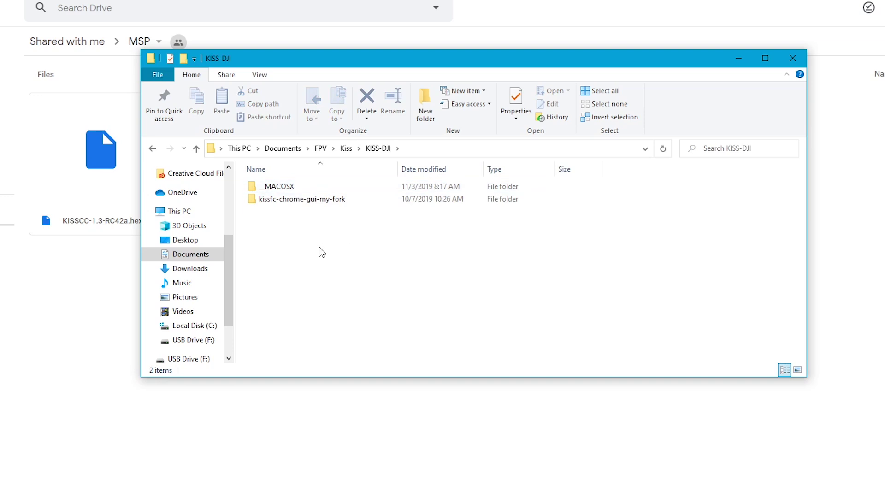
double_click(297, 199)
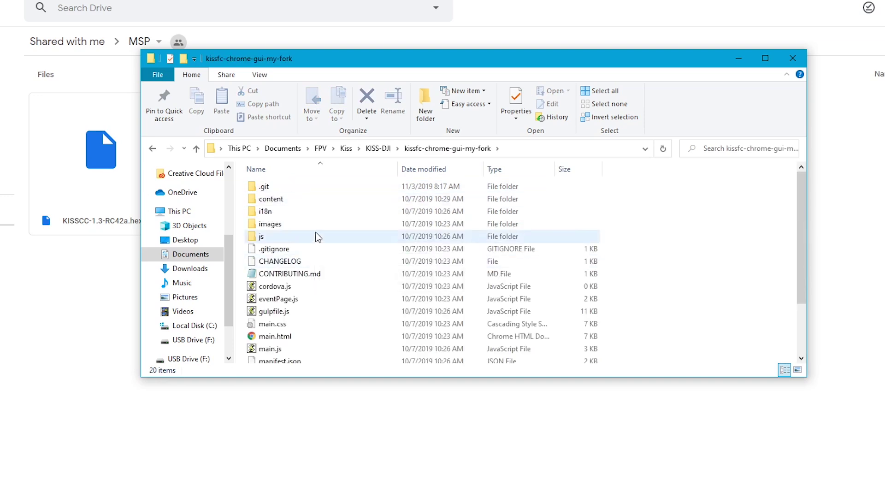
scroll(317, 237, "down", 3)
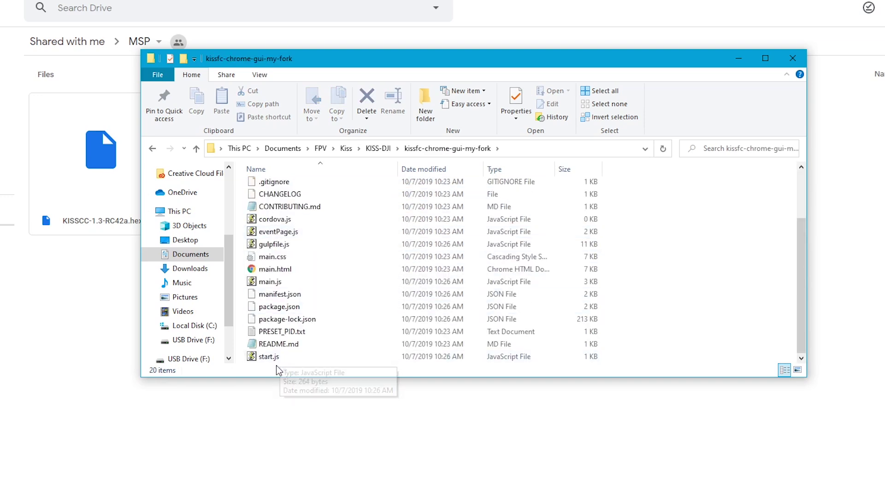
scroll(279, 292, "up", 2)
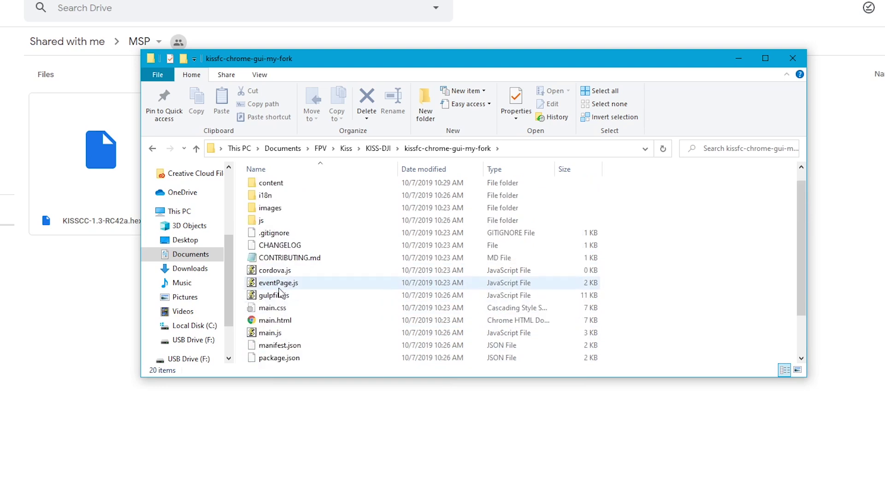
scroll(280, 292, "up", 1)
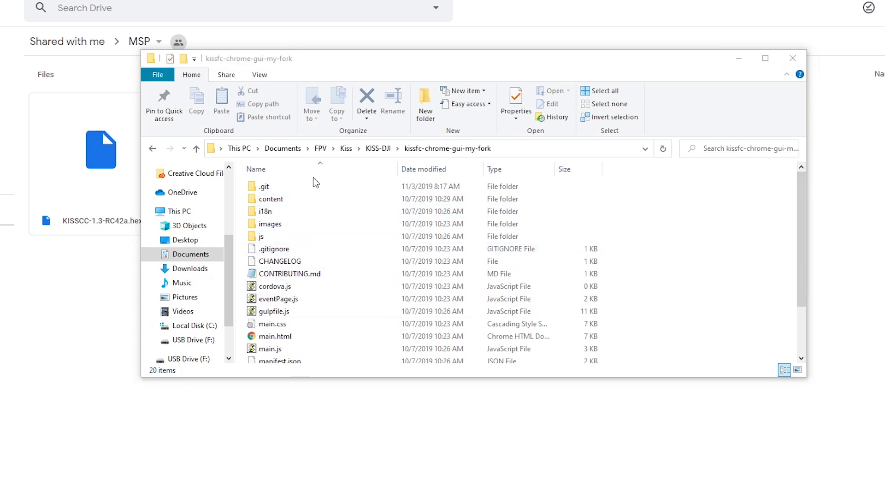
Close Explorer and open kiss.flyduino.net in a new tab
left_click(796, 63)
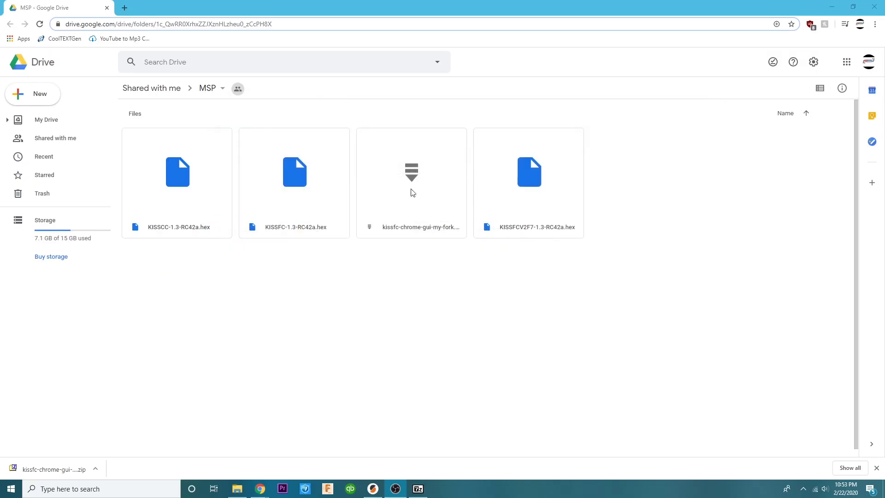
left_click(126, 7)
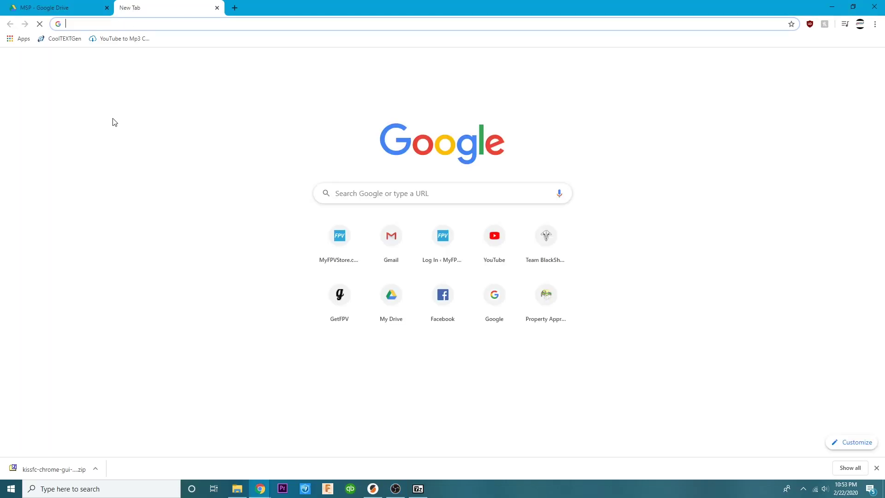
type("kiss")
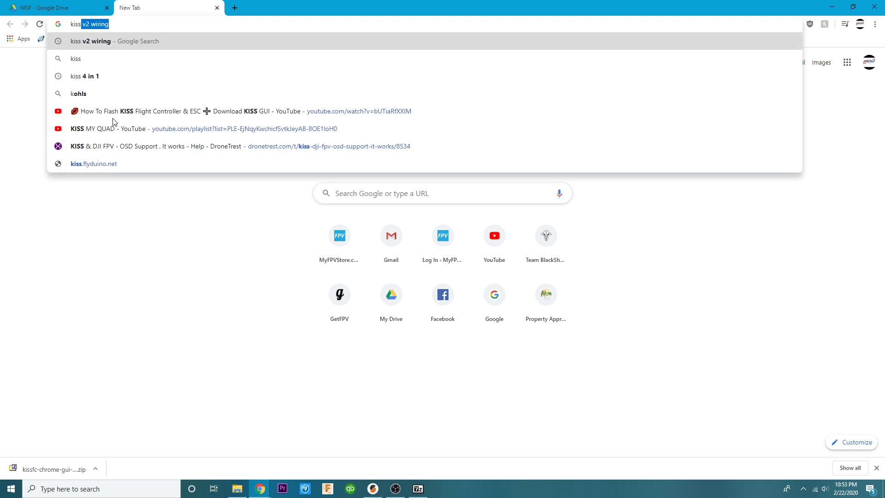
left_click(115, 166)
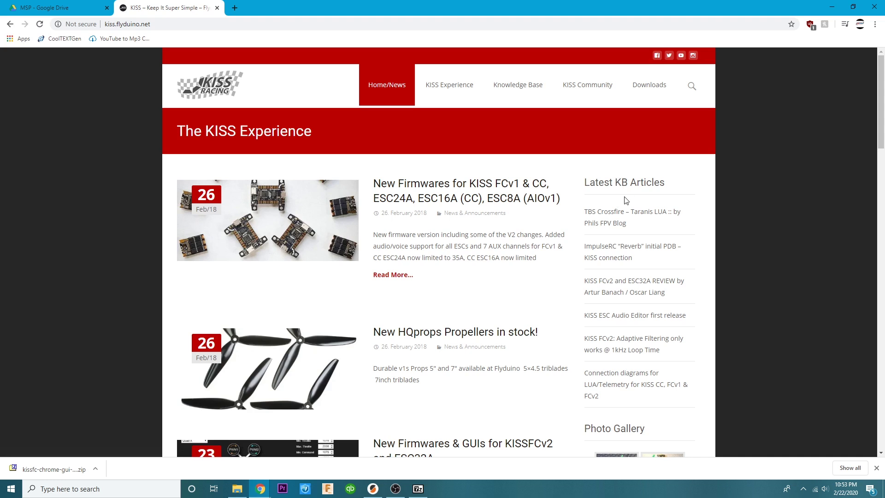
Search the KISS site for 'chrome app'
mouse_move(646, 90)
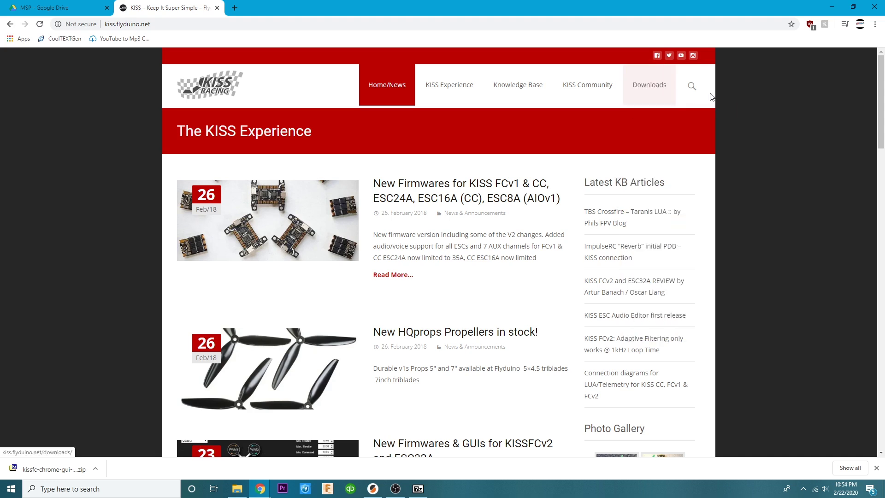
left_click(691, 86)
type("chrome ")
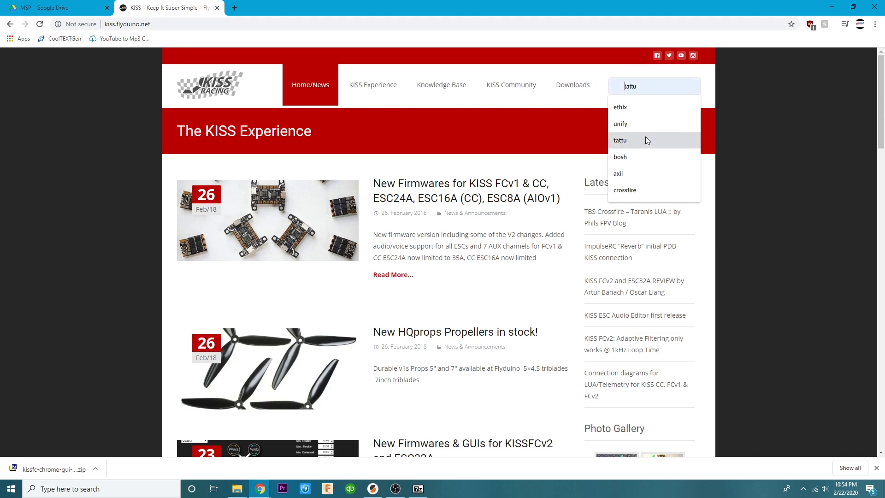
type("app")
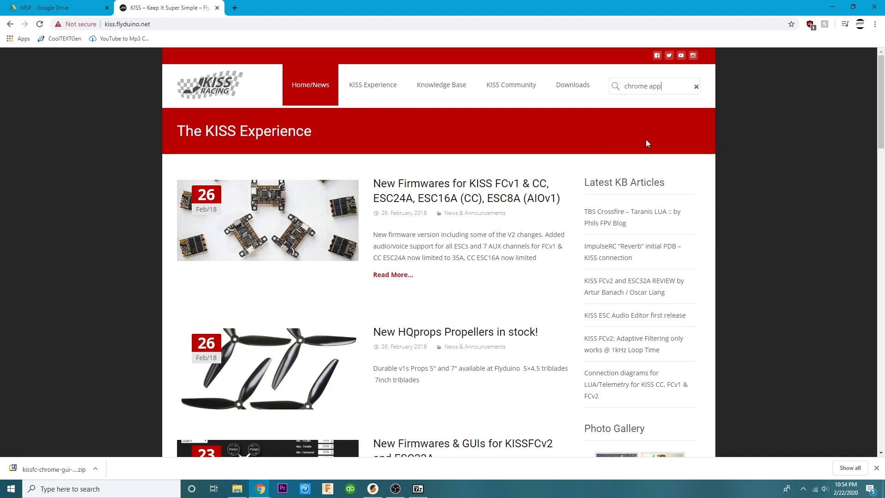
key("Return")
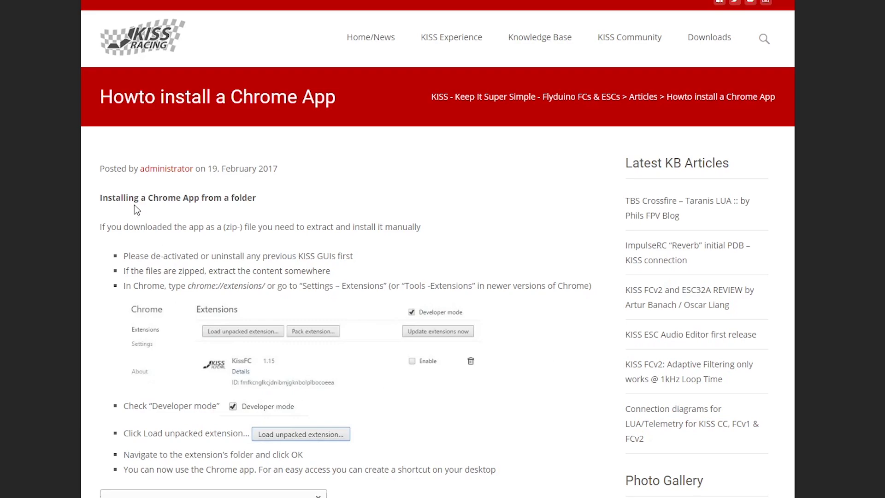
Read the install-from-folder steps, highlighting the heading and the extract-the-zip lines
left_click_drag(108, 196, 249, 198)
left_click(254, 213)
left_click_drag(113, 226, 395, 229)
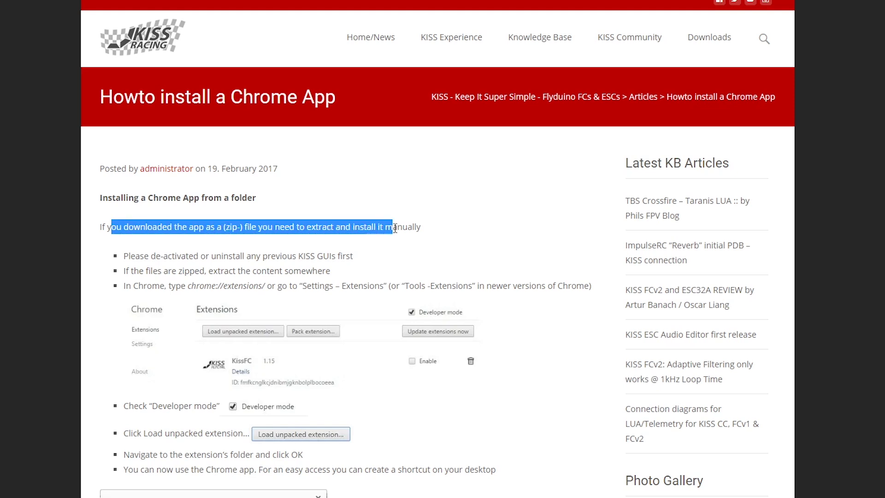
left_click(266, 270)
scroll(220, 256, "down", 4)
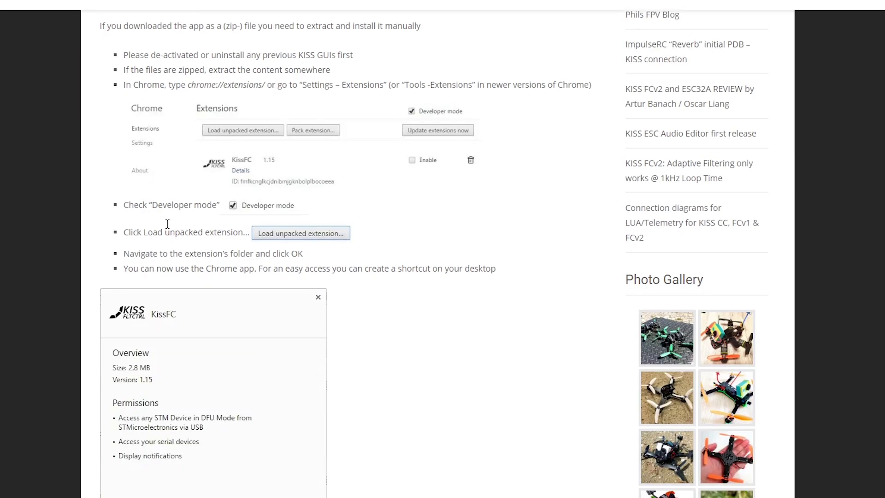
scroll(220, 230, "up", 2)
left_click_drag(135, 156, 271, 159)
left_click_drag(208, 172, 331, 172)
left_click(279, 173)
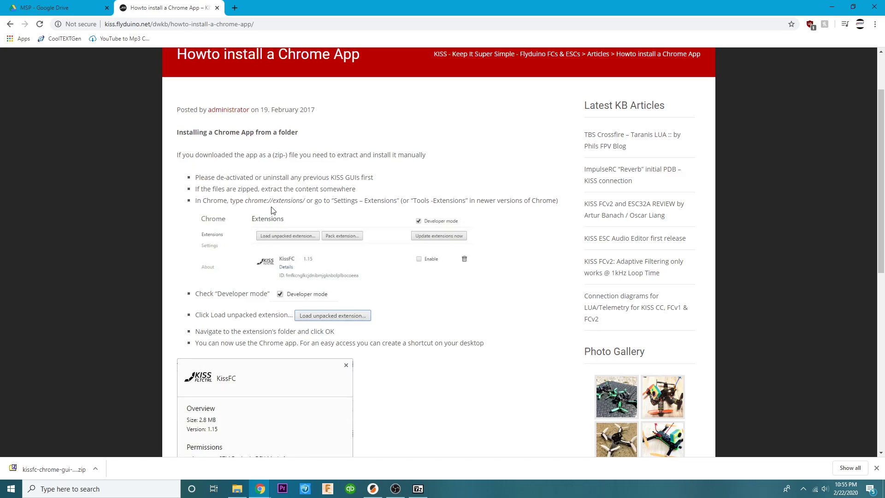
Go to chrome://extensions in a new tab
left_click(235, 9)
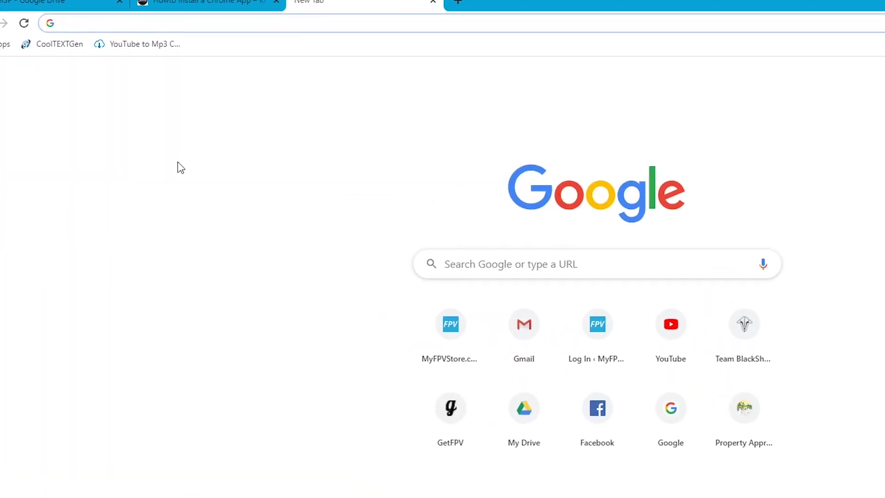
type("chrome")
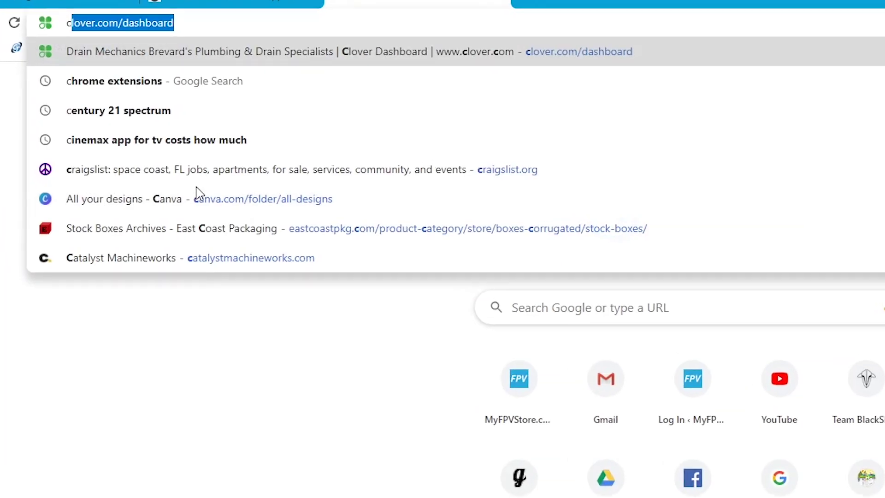
type(";")
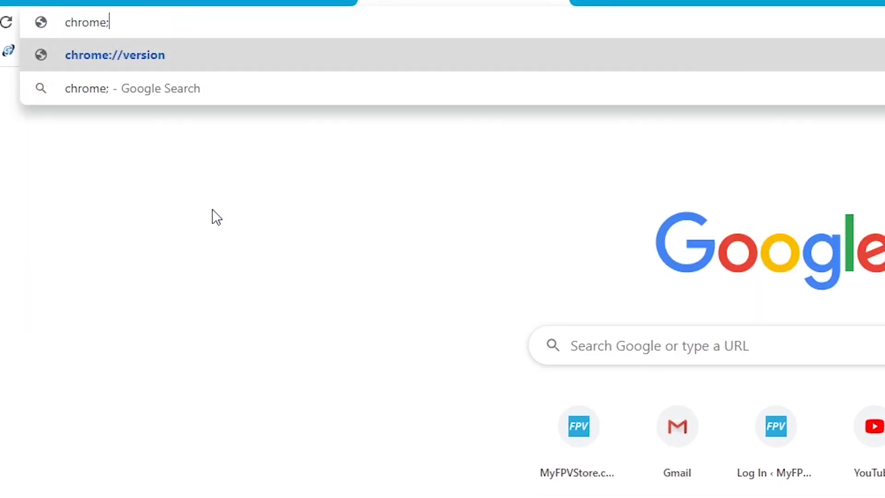
key("BackSpace")
type("://e")
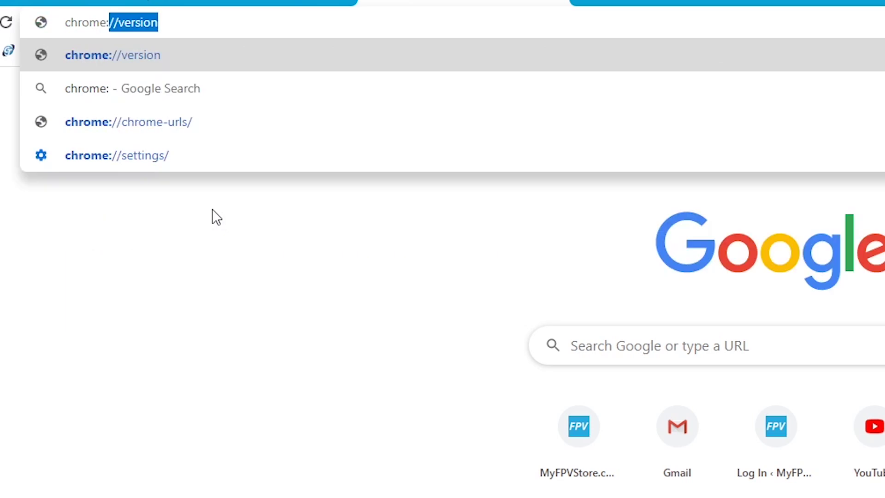
type("xtesio")
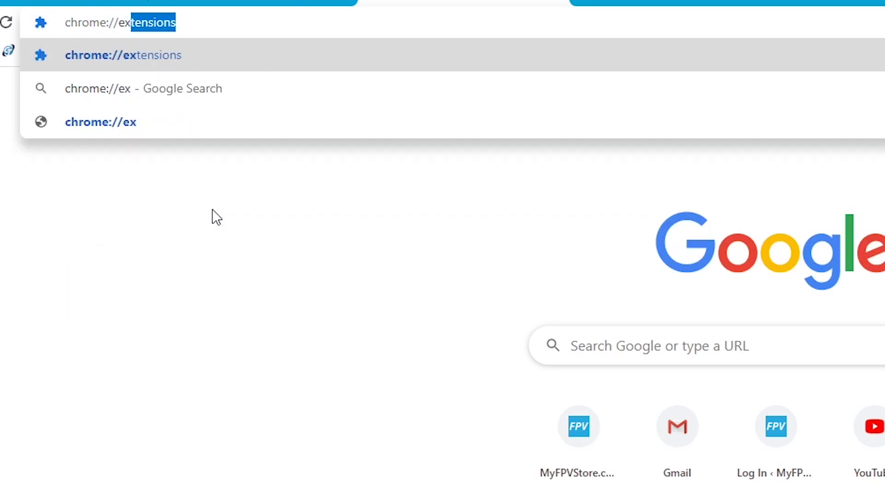
key("BackSpace")
key("BackSpace")
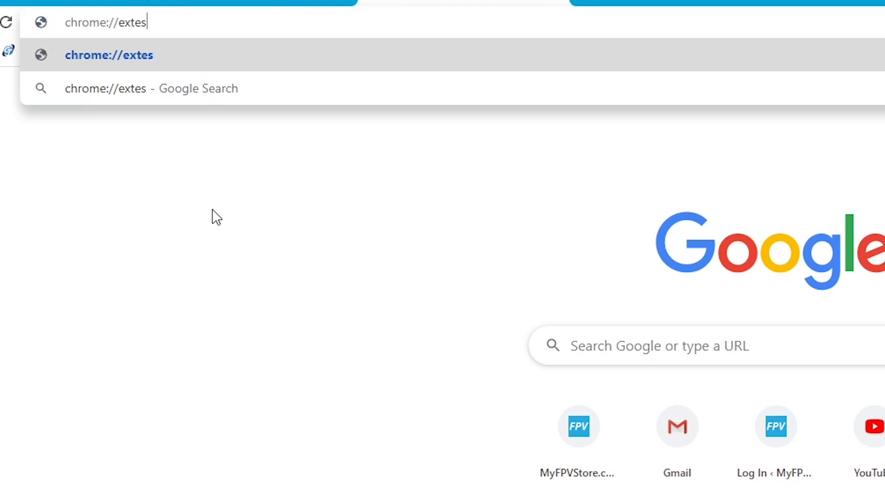
type("n")
key("BackSpace")
key("BackSpace")
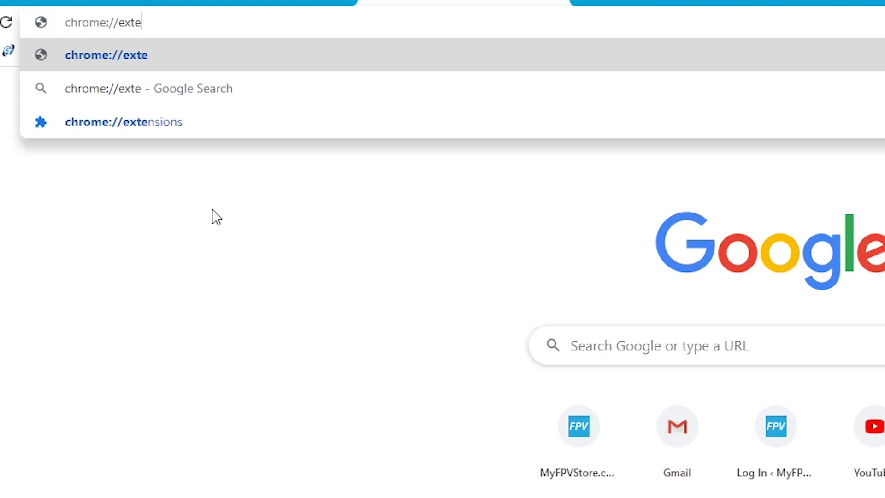
type("nsions/")
key("Return")
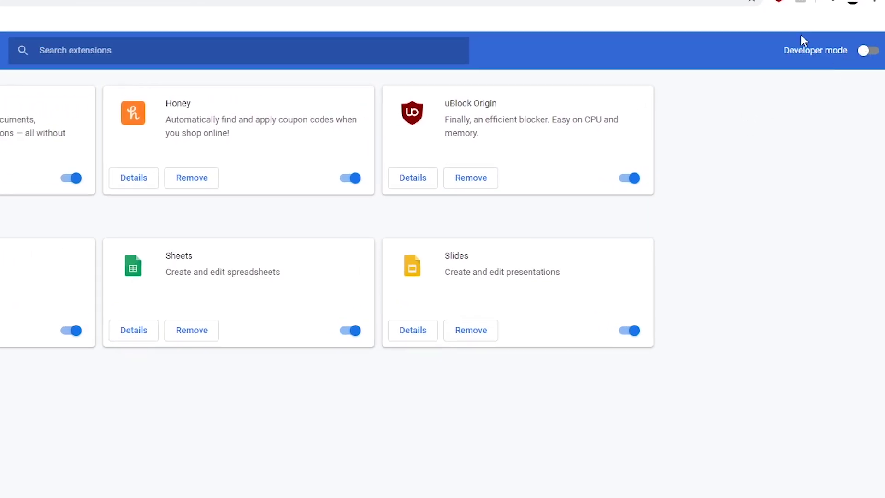
Switch Developer mode on and clear the text typed into the extension search box
left_click(861, 50)
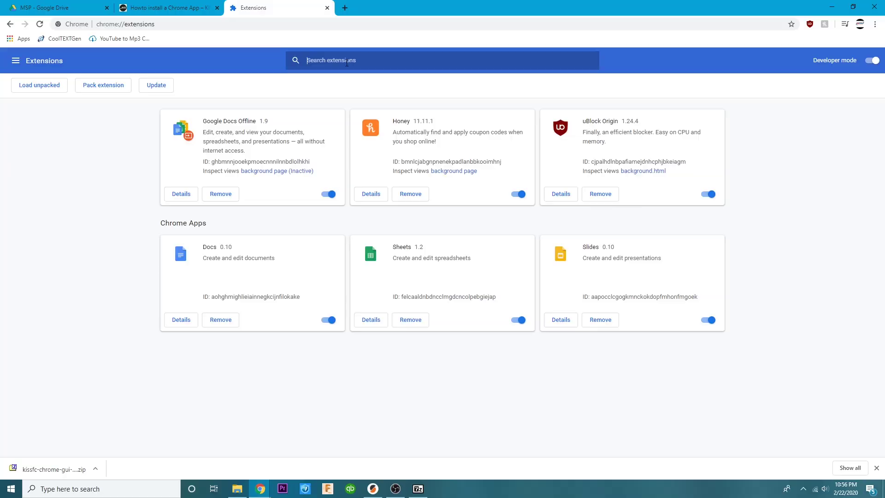
type("kiss")
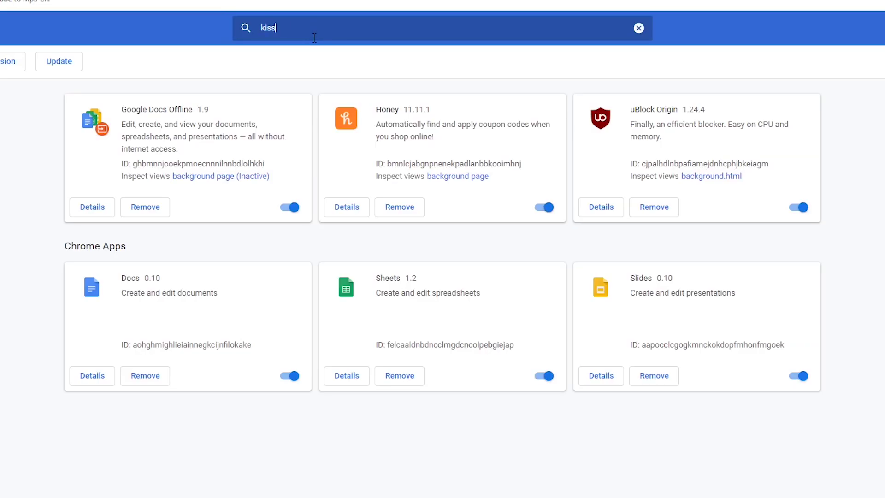
key("BackSpace")
key("BackSpace")
key("BackSpace")
key("BackSpace")
type("gu")
key("BackSpace")
key("BackSpace")
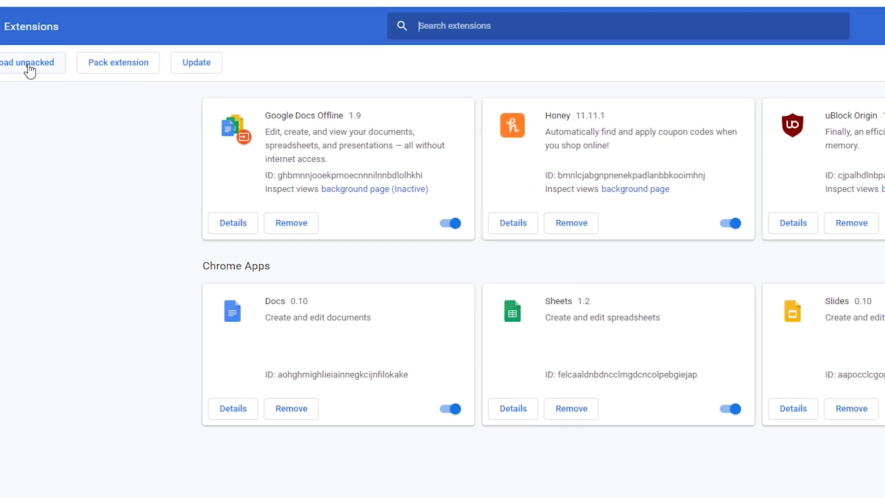
Load unpacked the kissfc-chrome-gui-my-fork folder from Documents\FPV\Kiss\KISS-DJI
left_click(29, 69)
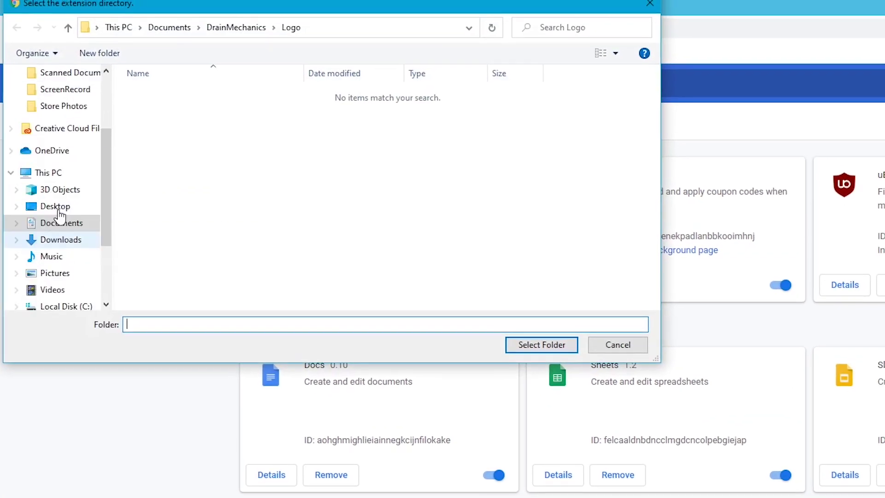
scroll(59, 214, "up", 2)
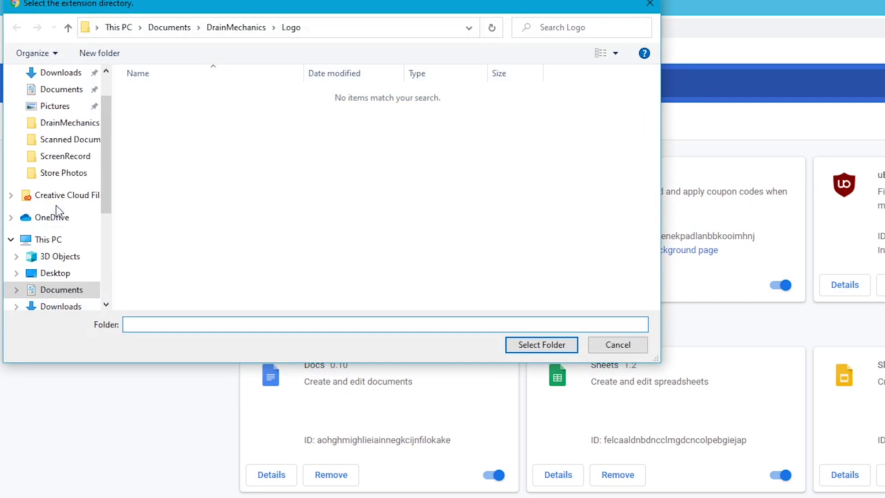
left_click(58, 88)
left_click(159, 188)
double_click(156, 197)
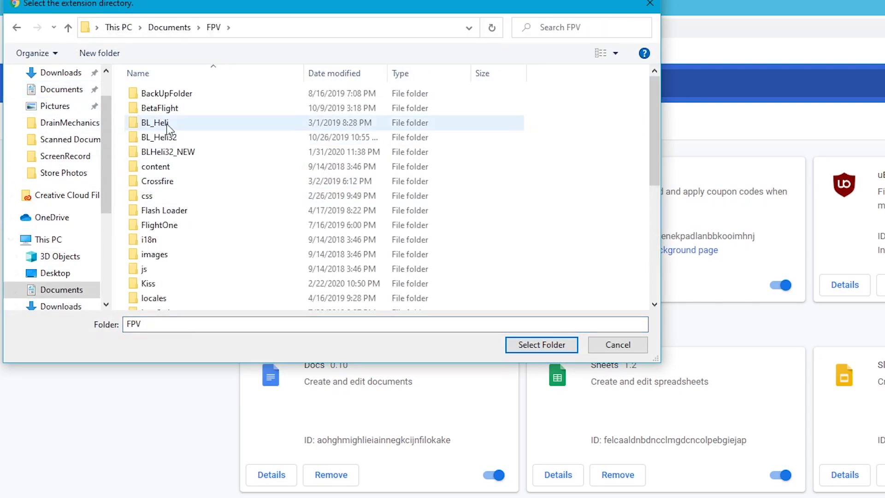
scroll(169, 138, "down", 2)
double_click(170, 215)
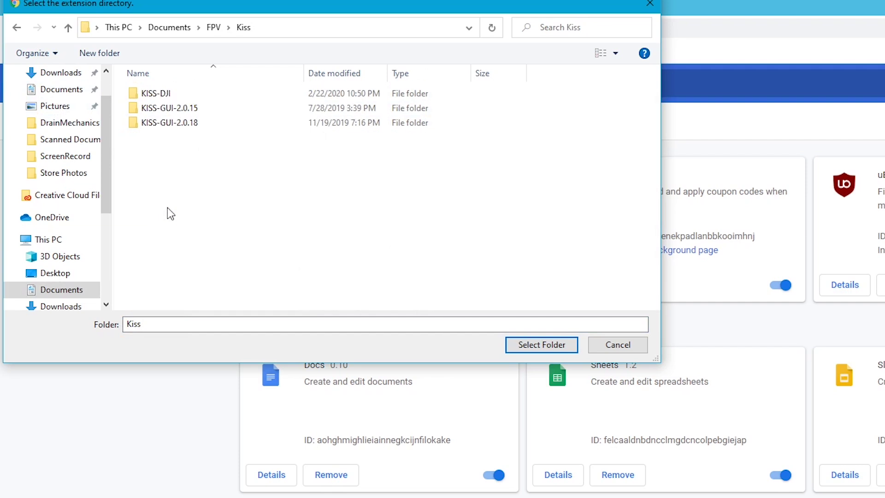
left_click(174, 92)
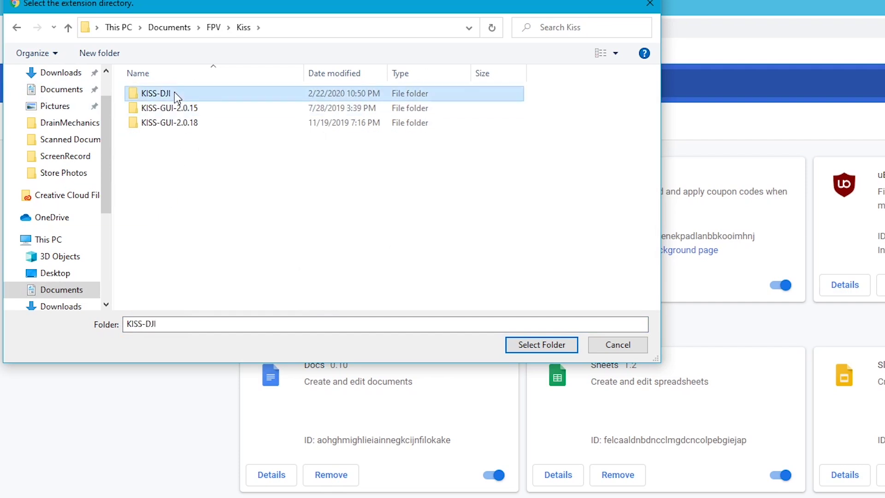
double_click(174, 92)
left_click(212, 110)
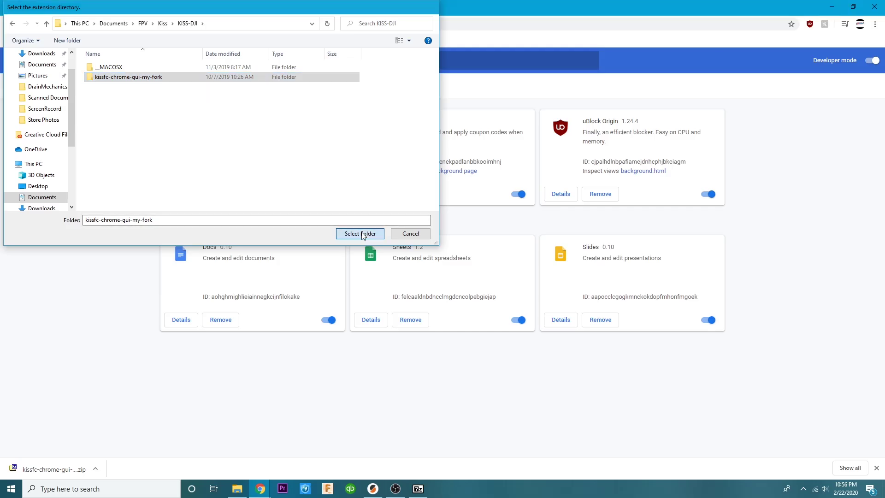
left_click(542, 344)
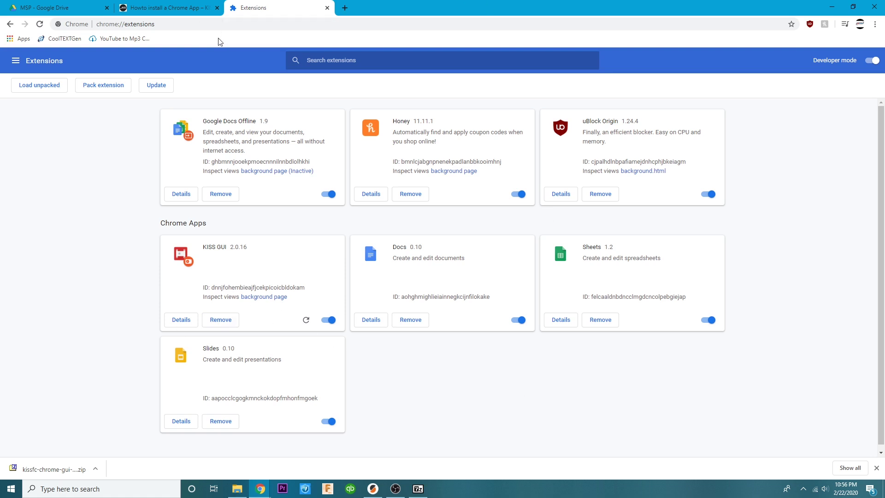
Close the Extensions tab and launch KISS GUI from Chrome's Apps page
left_click(327, 8)
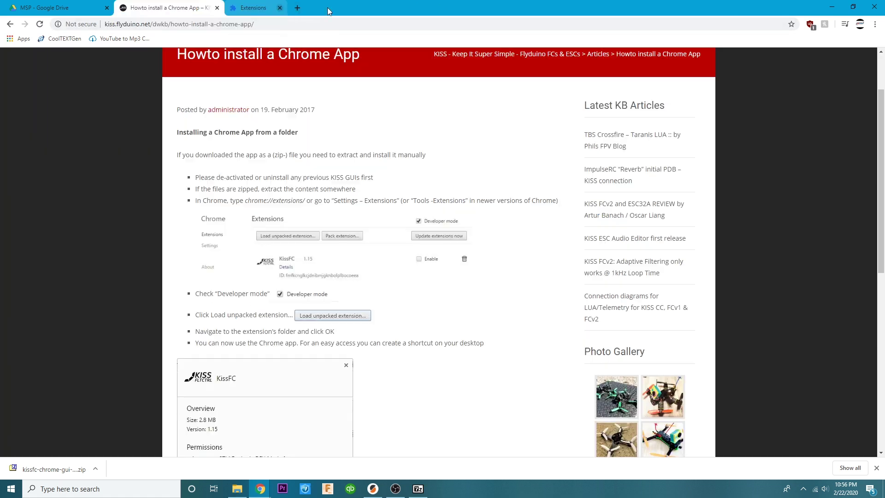
left_click(237, 8)
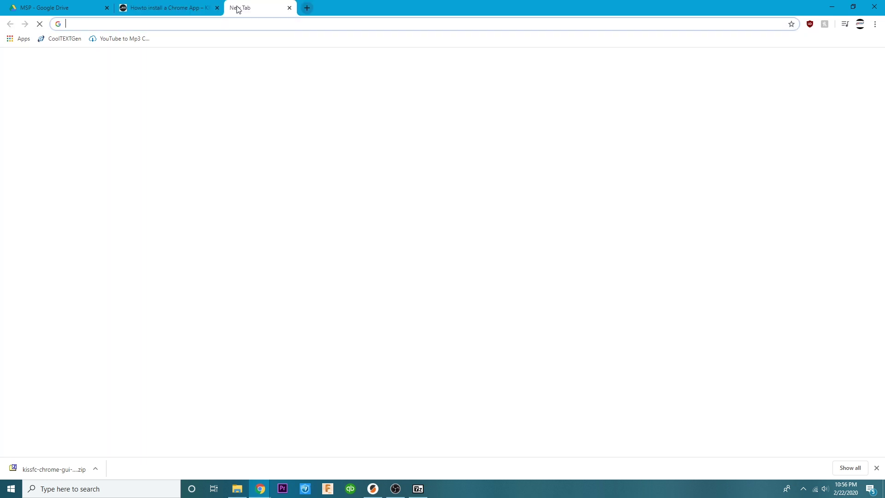
left_click(12, 42)
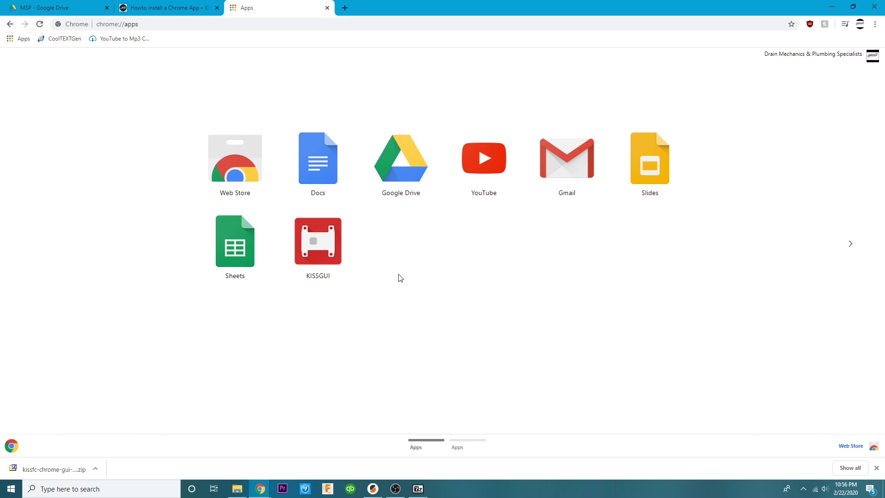
left_click(311, 252)
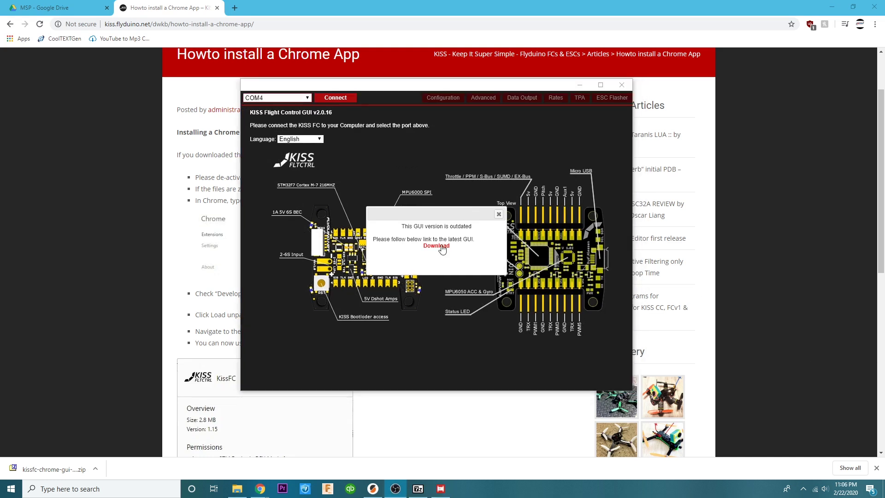
Dismiss the outdated-GUI notice, connect to the flight controller on COM4, and maximize
left_click(499, 216)
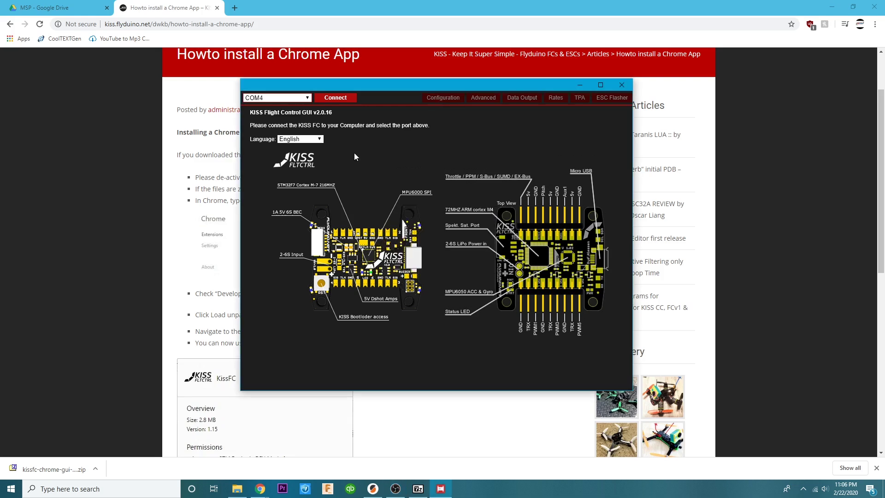
left_click(335, 98)
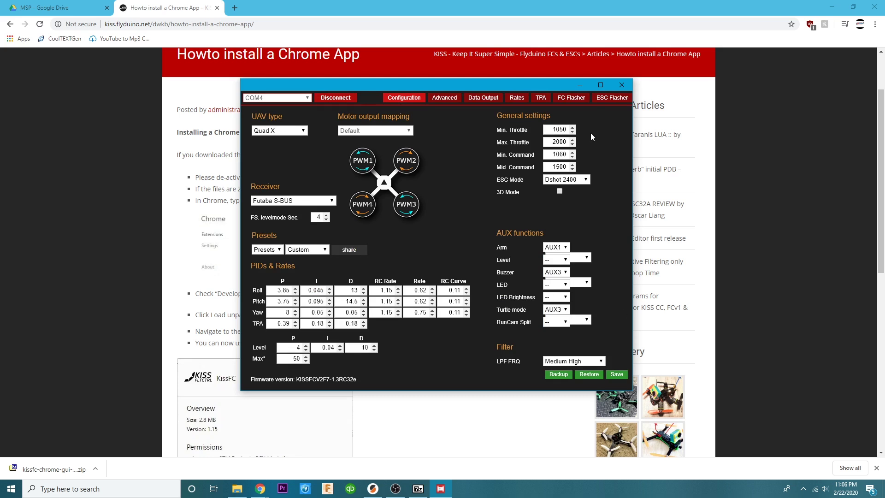
left_click(600, 85)
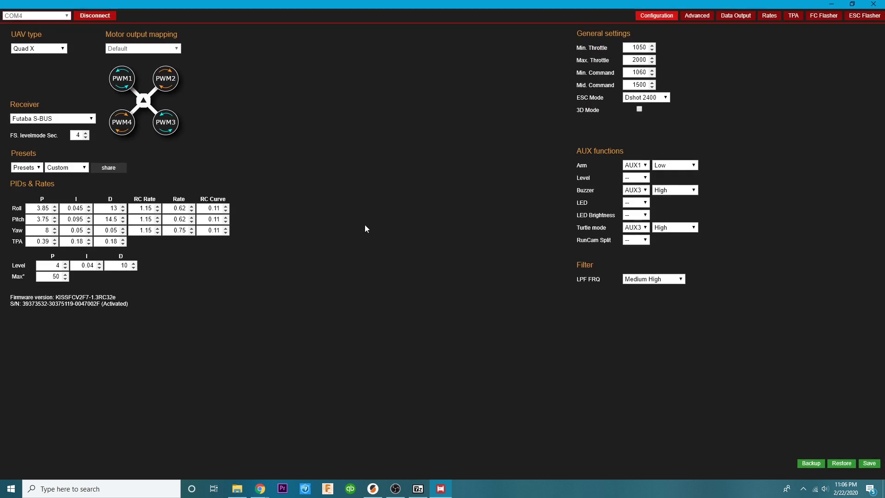
Open Advanced > FC Flasher and choose a local HEX file
left_click(698, 18)
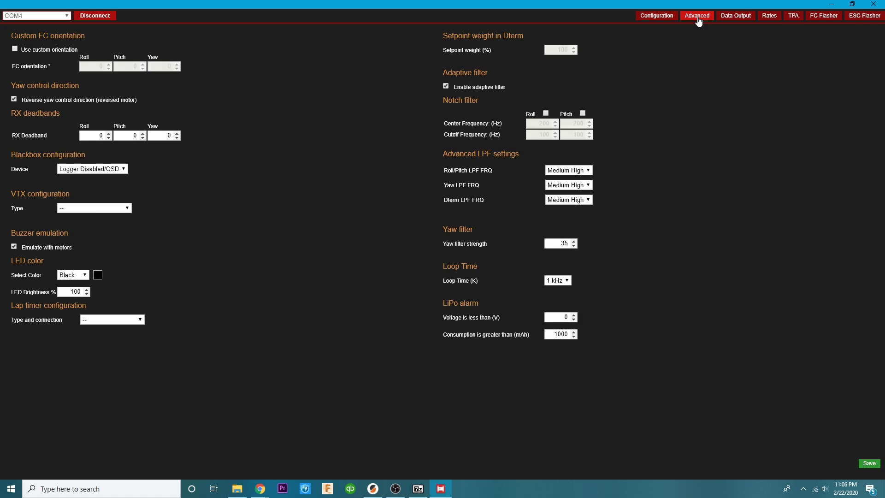
left_click(814, 19)
left_click(49, 47)
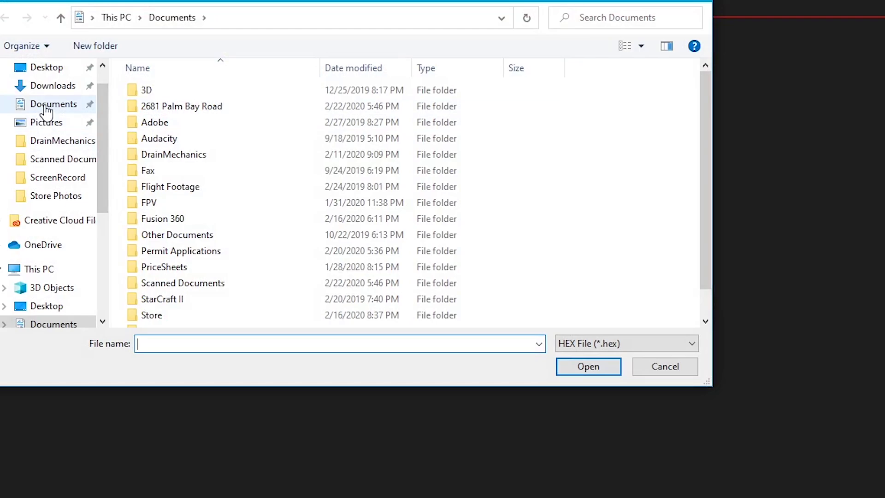
Browse the FPV > Kiss > KISS-DJI folders and select the KISSFCV2F7-1.3-RC34c.hex firmware
double_click(149, 202)
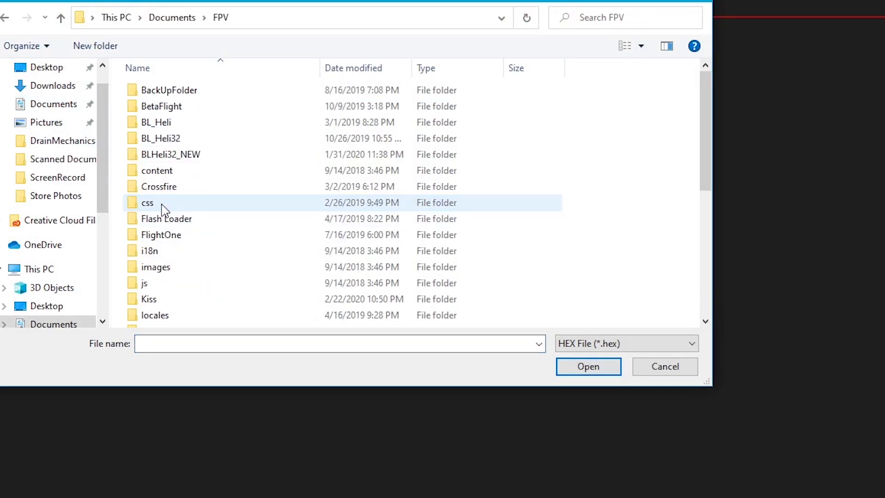
double_click(157, 300)
double_click(179, 93)
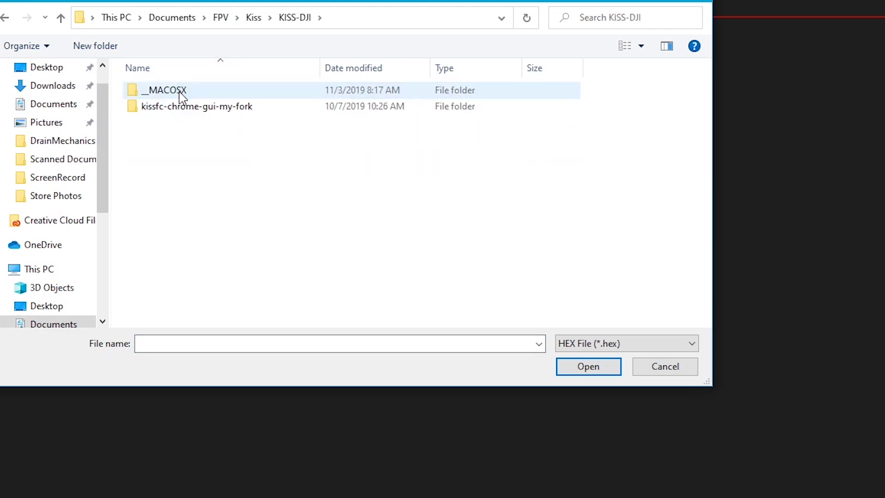
key("alt+Left")
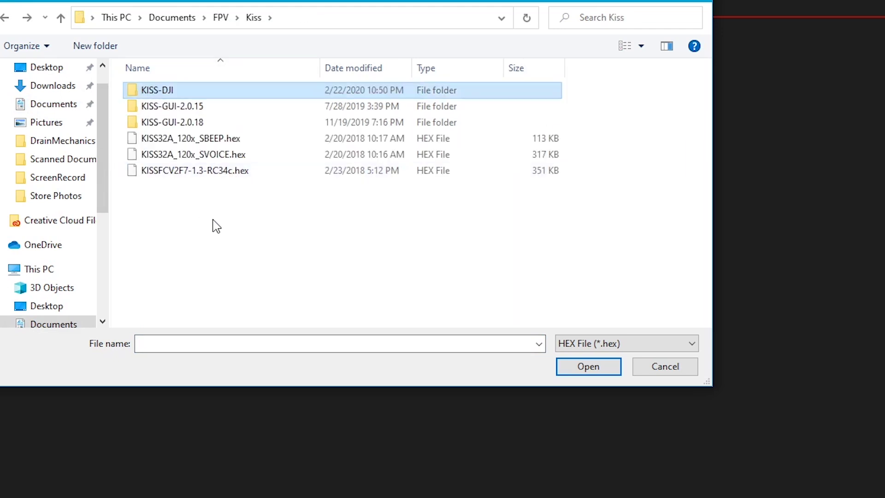
left_click(191, 171)
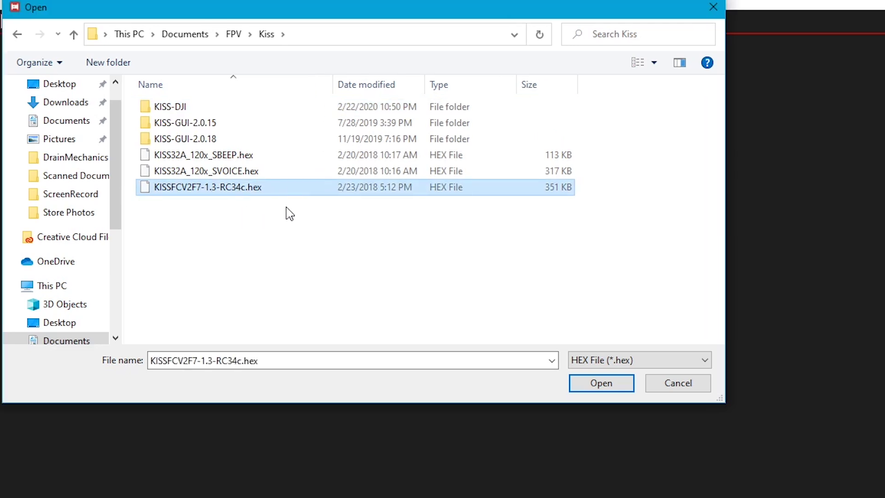
Load KISSFCV2F7-1.3-RC42a.hex from Downloads, attempt the flash, and disconnect after it fails
left_click(46, 102)
left_click(184, 159)
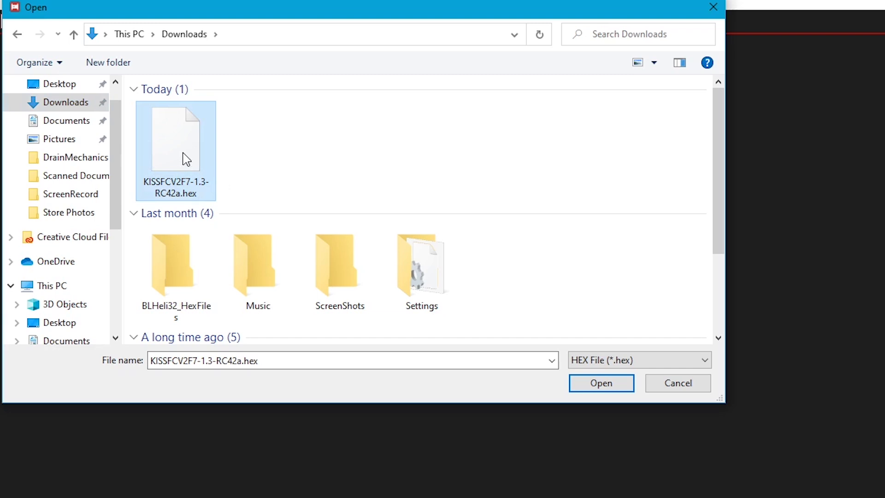
double_click(186, 150)
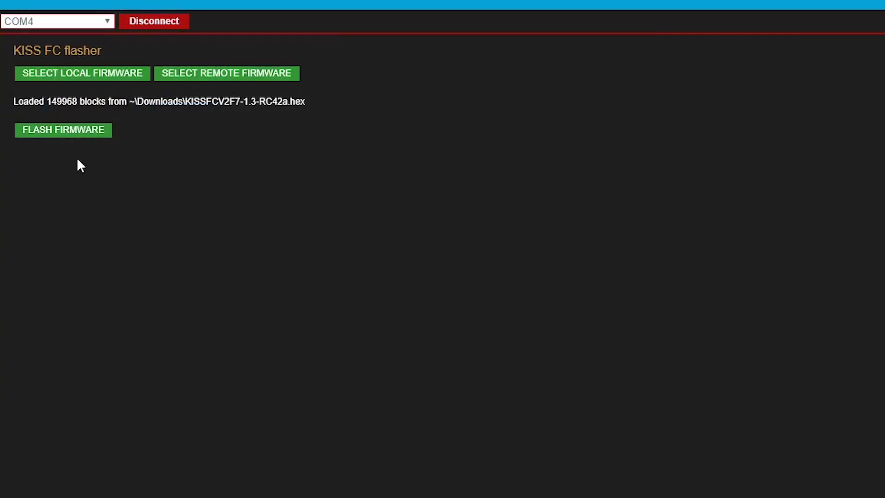
left_click(71, 133)
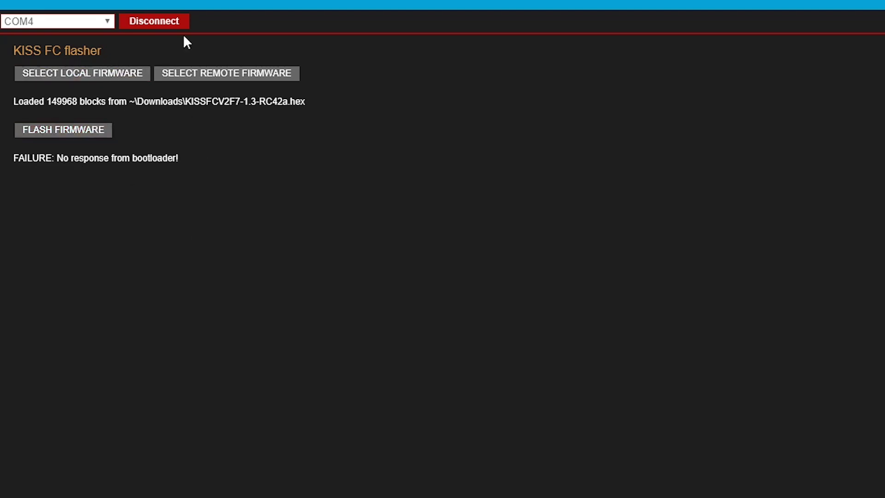
left_click(153, 23)
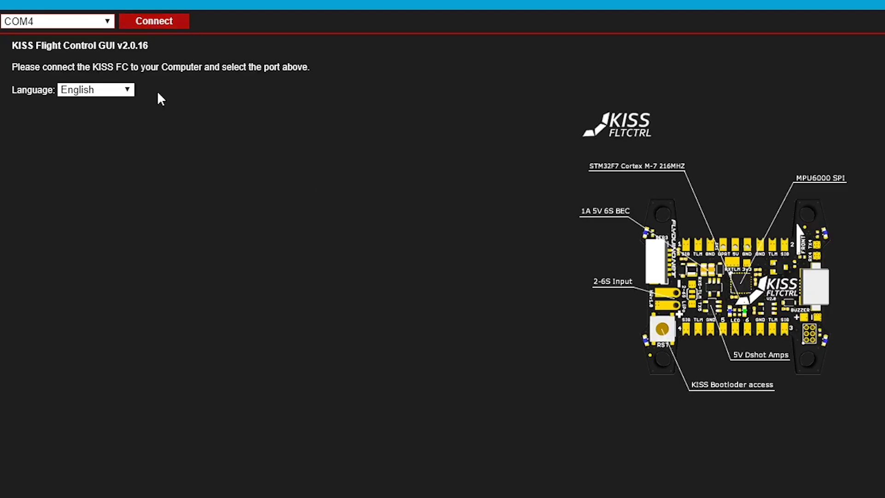
Reopen the FC flasher and load the local KISSFCV2F7-1.3-RC42a.hex firmware file to flash it
left_click(150, 23)
left_click(89, 76)
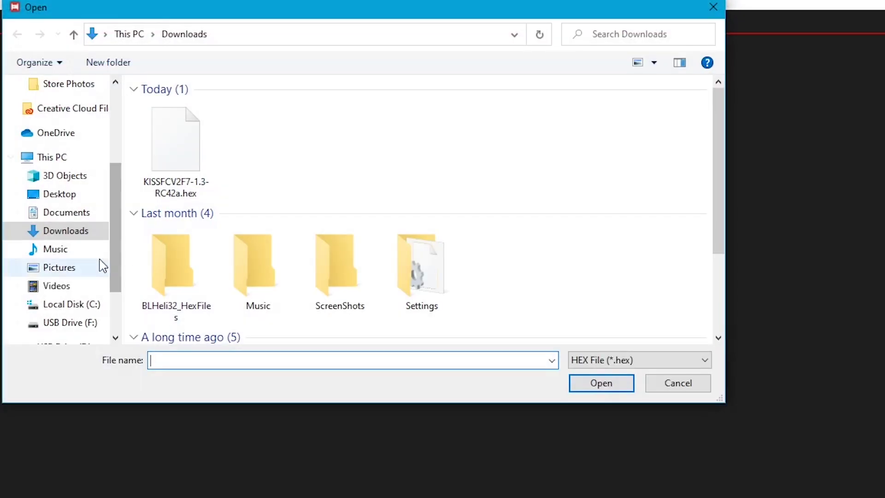
double_click(156, 131)
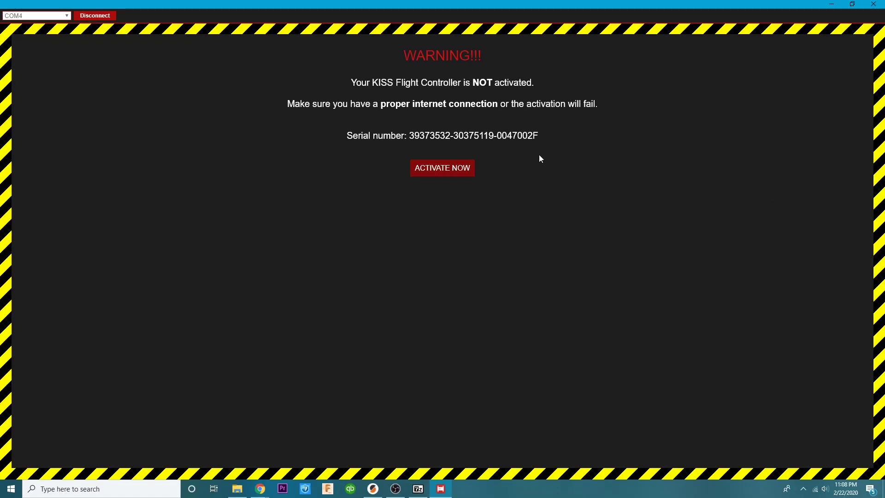
Activate the flight controller and enable advanced serial configuration on the Advanced page
left_click(451, 171)
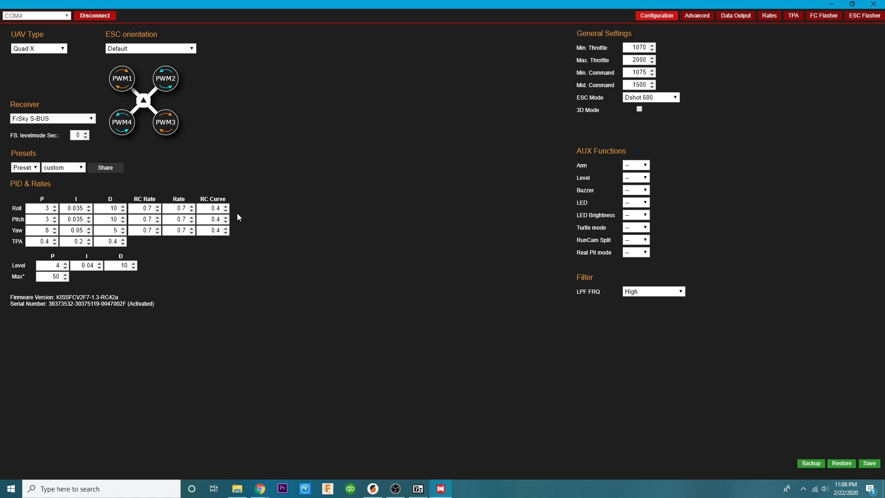
left_click(697, 15)
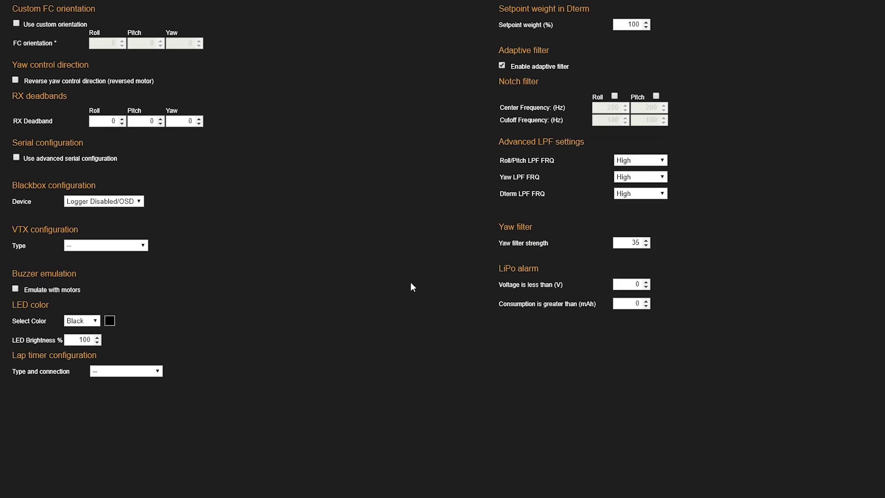
left_click(17, 148)
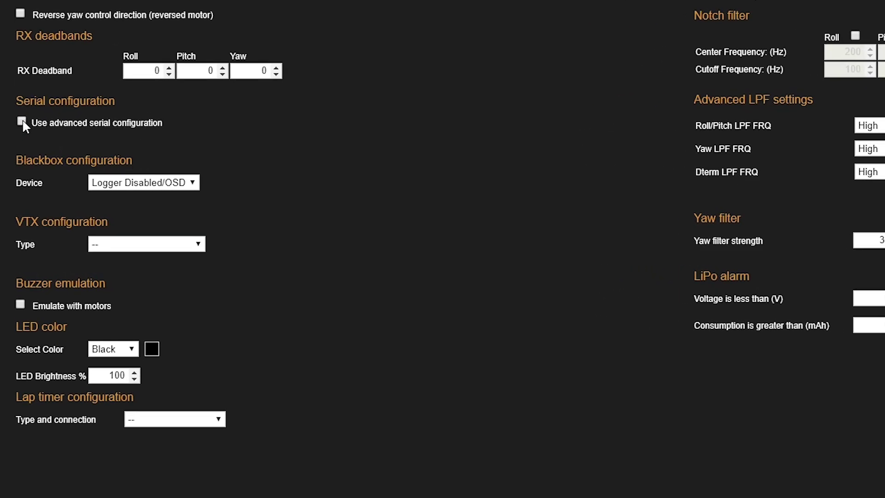
left_click(442, 139)
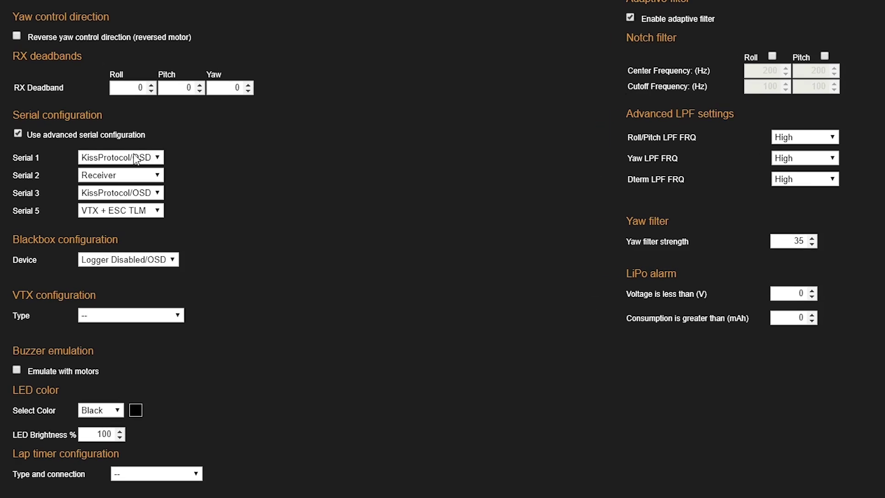
Leave Serials 1 and 3 unchanged and set Serial 5 to MSP
left_click(134, 188)
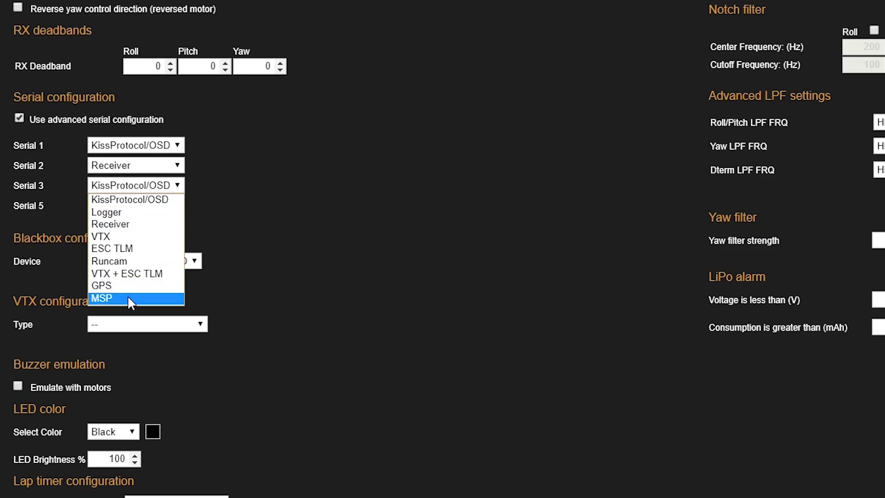
left_click(127, 237)
left_click(138, 145)
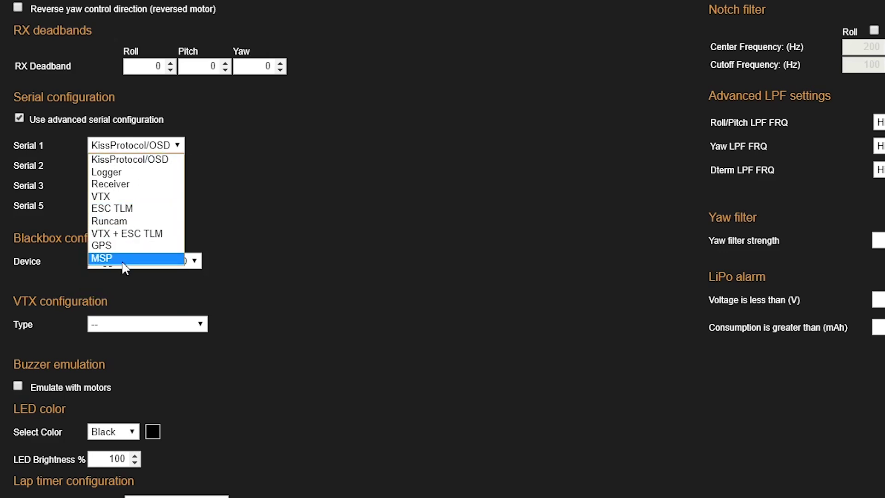
left_click(170, 235)
left_click(134, 206)
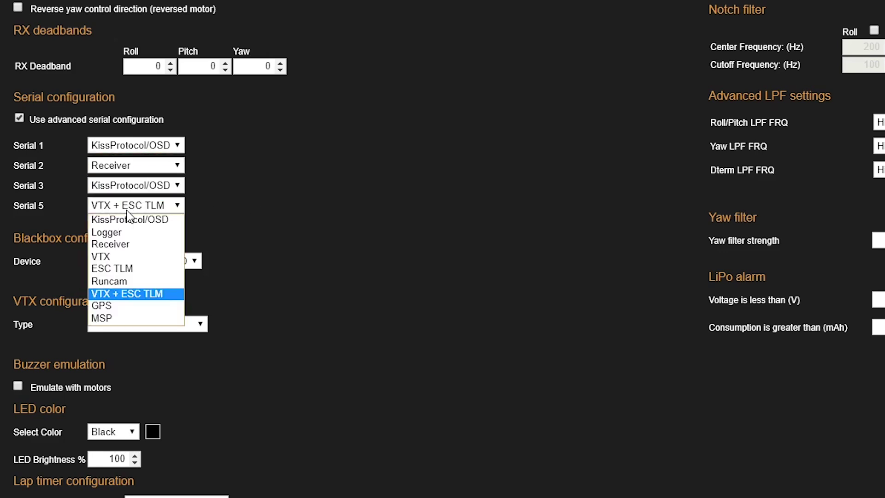
left_click(259, 161)
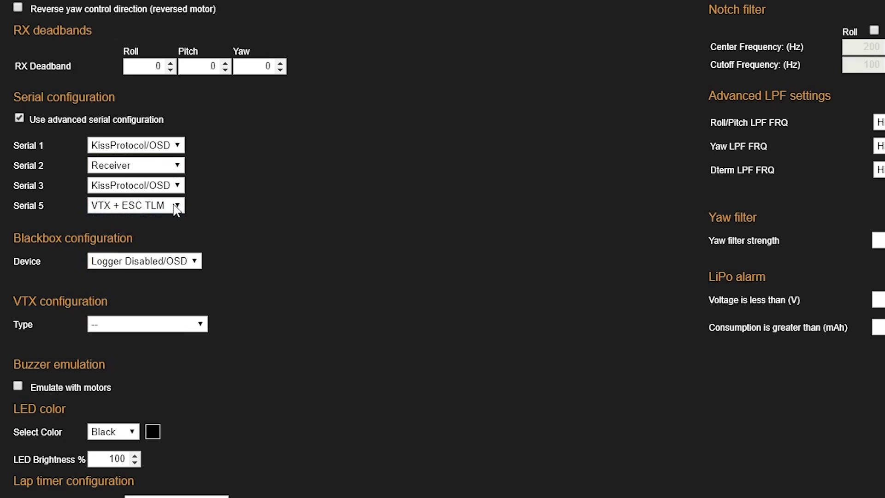
left_click(154, 207)
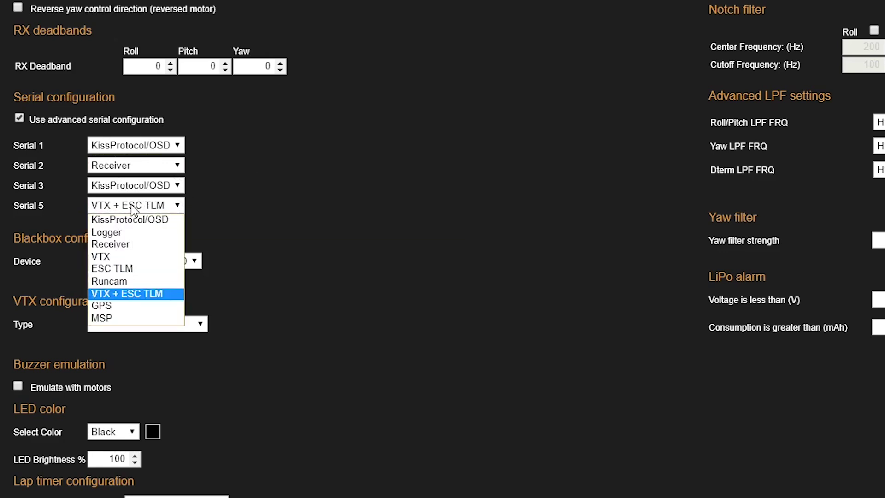
left_click(118, 317)
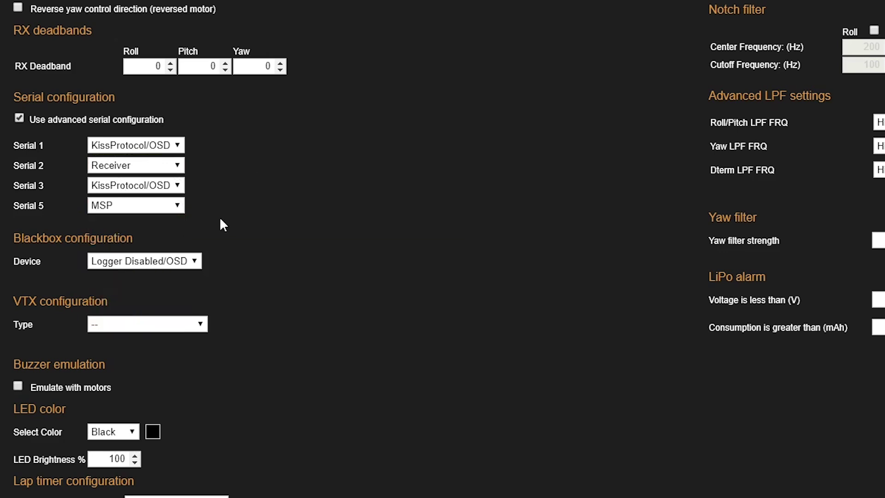
Switch Serial 2 from Receiver to KissProtocol/OSD, save to the flight controller, and disconnect
left_click(157, 150)
left_click(146, 159)
left_click(143, 165)
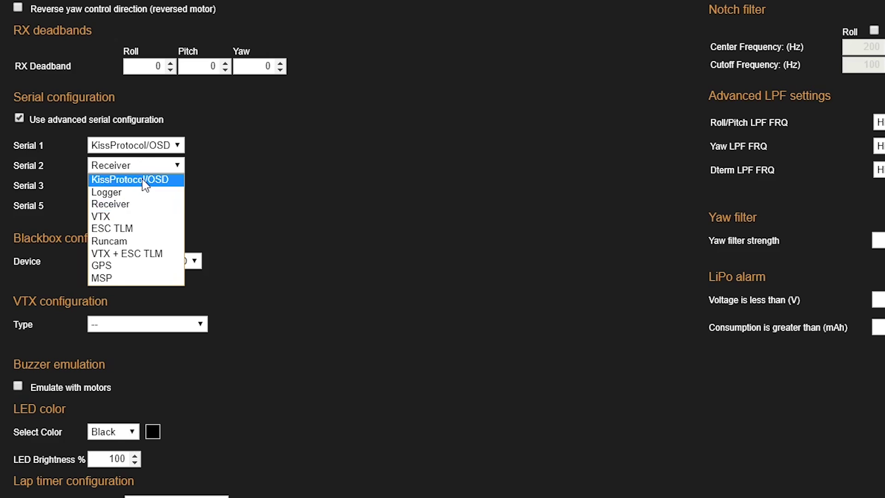
left_click(146, 181)
left_click(165, 166)
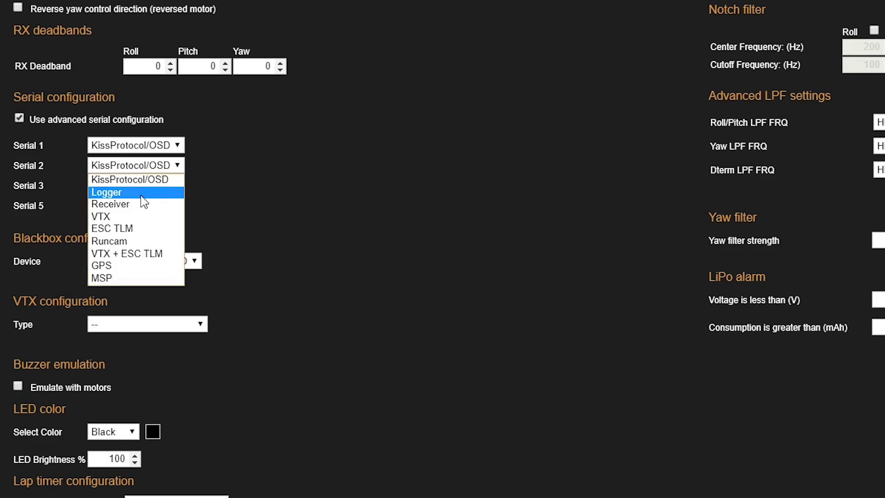
left_click(141, 204)
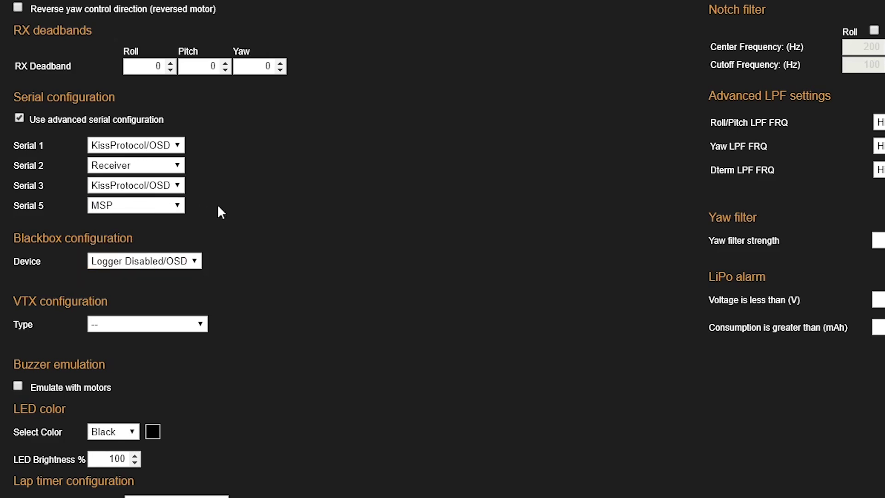
left_click(150, 168)
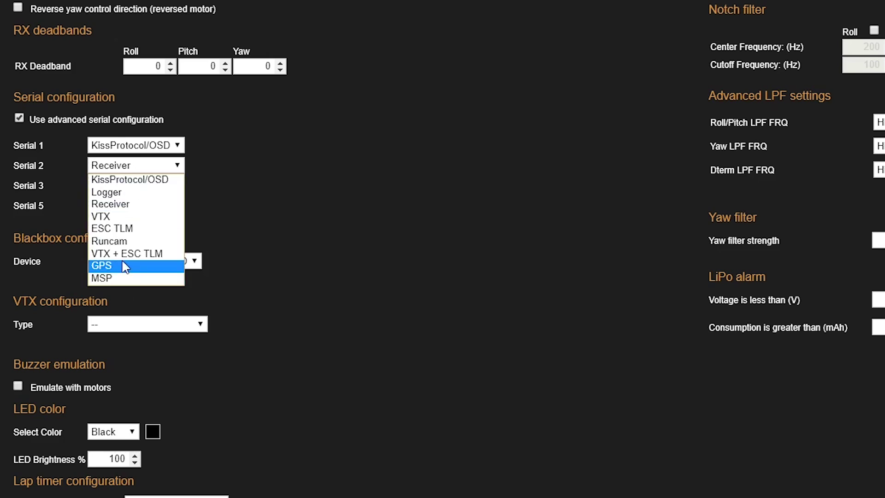
left_click(166, 181)
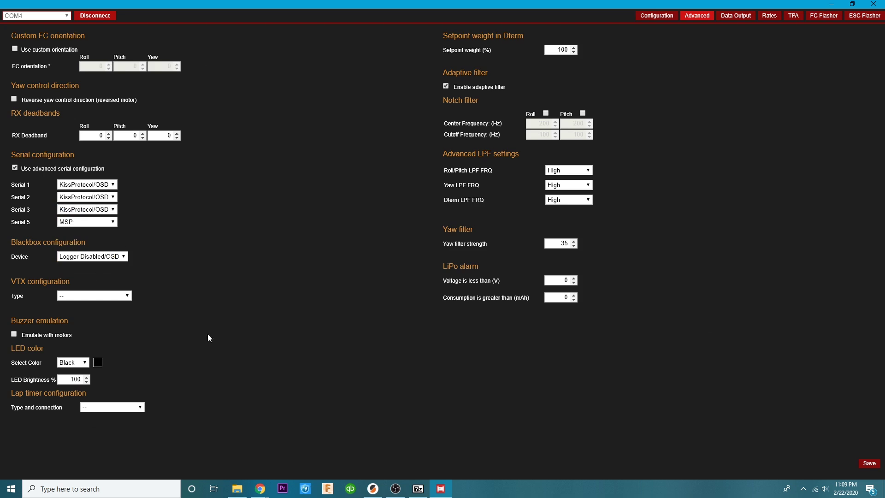
left_click(870, 464)
left_click(110, 18)
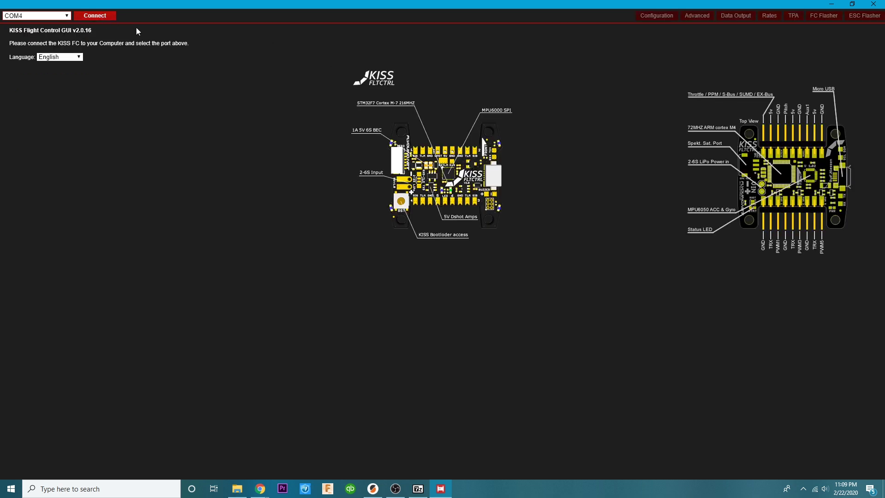